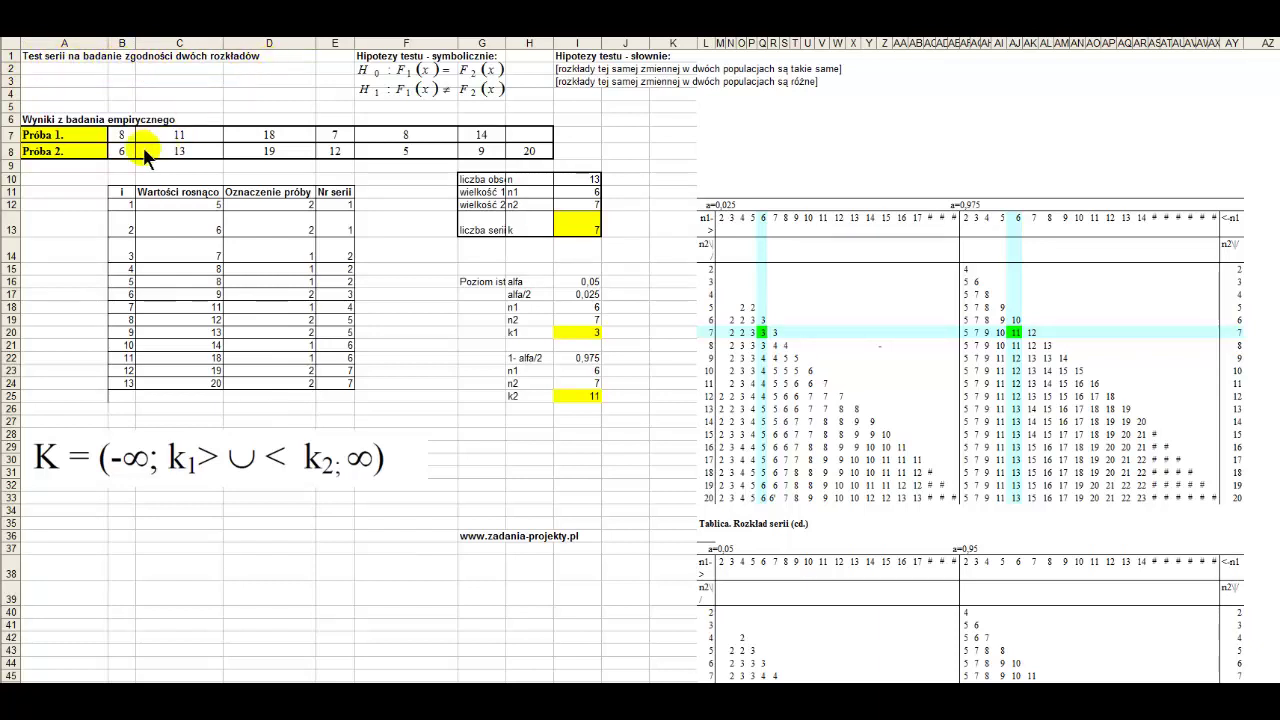
Highlight the Próba 1 and Próba 2 sample values, separately and then together
left_click(70, 132)
left_click_drag(70, 132, 530, 134)
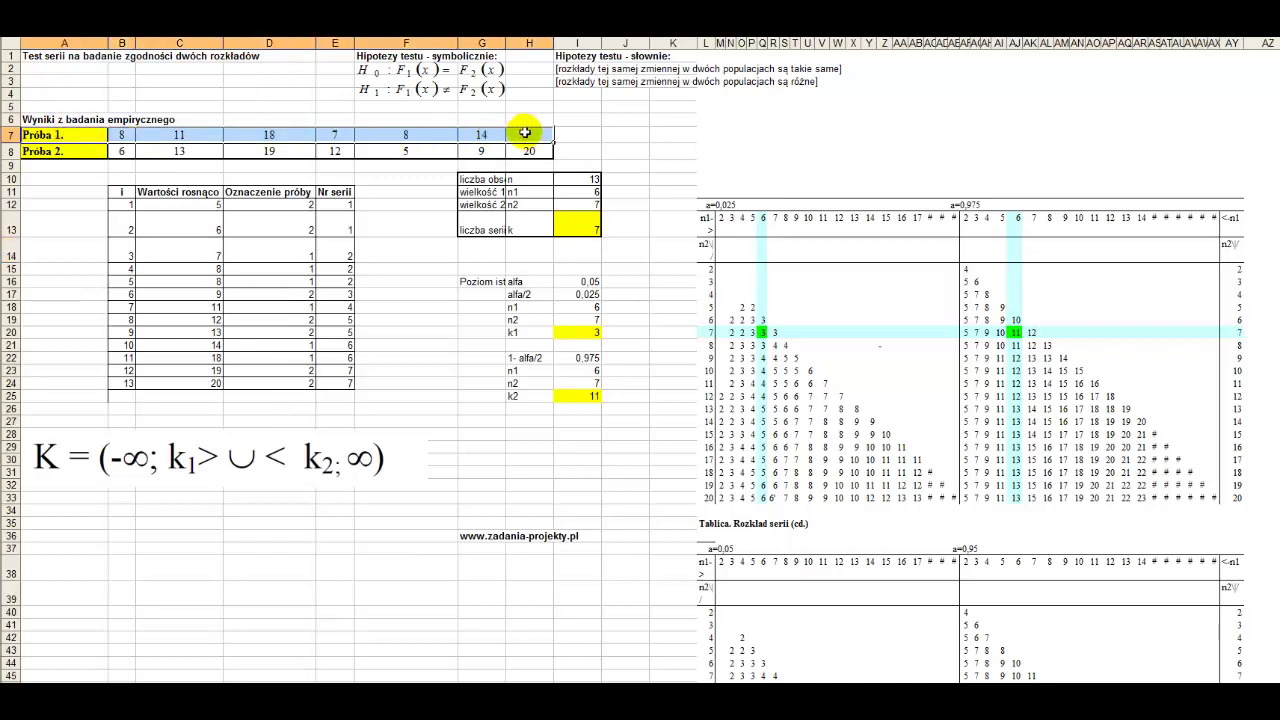
left_click_drag(74, 159, 524, 158)
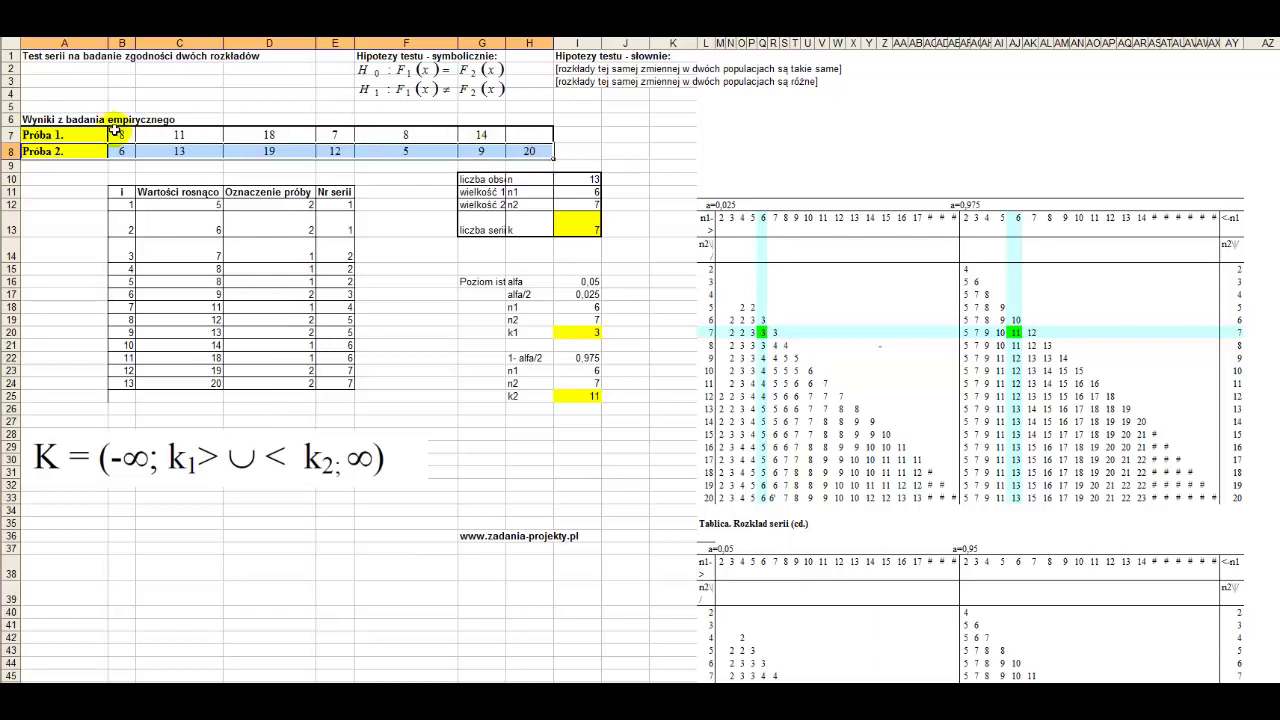
left_click_drag(80, 129, 514, 150)
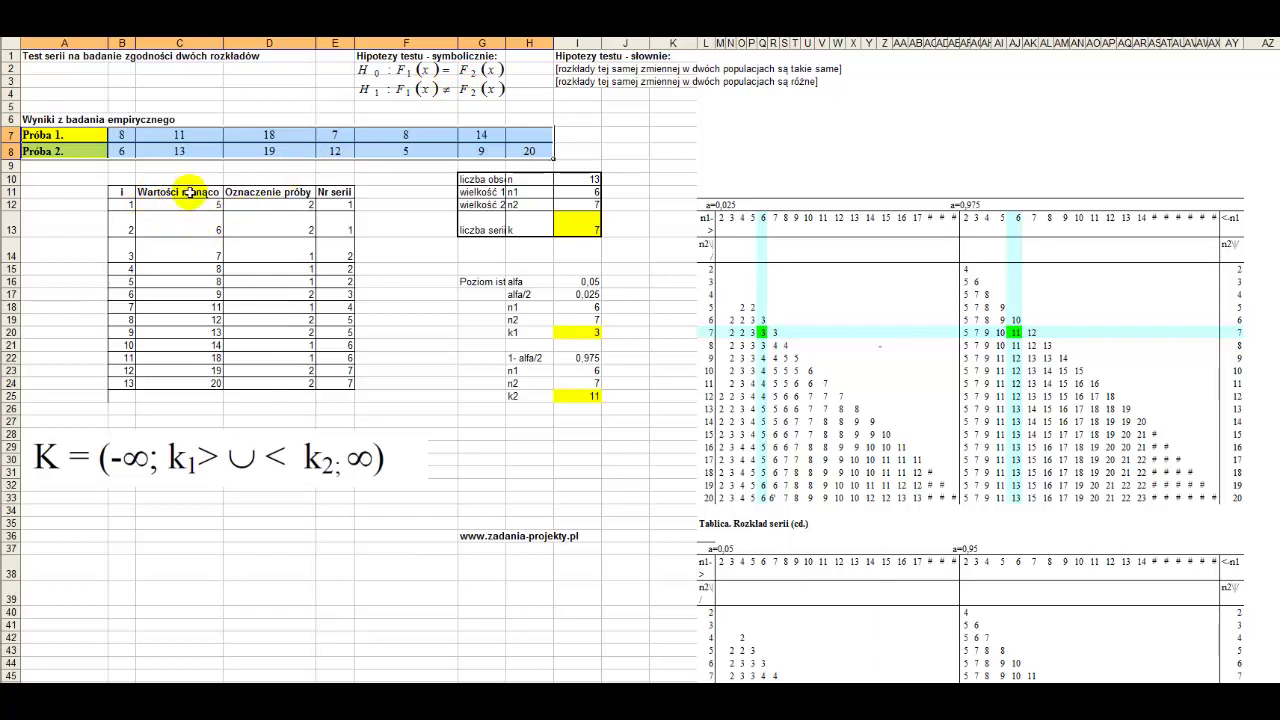
Inspect the Wartości rosnąco formula for the sorted values, keeping the first value 5 unchanged
left_click(189, 192)
left_click_drag(189, 205, 179, 383)
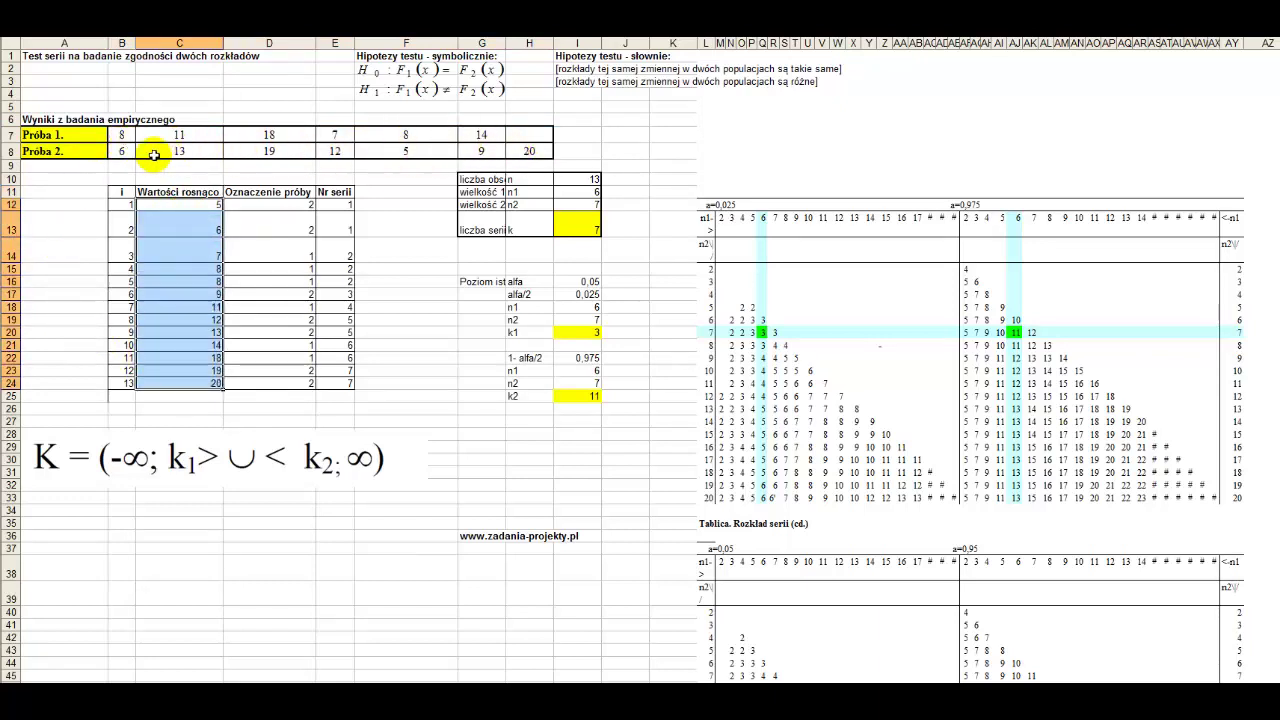
double_click(178, 207)
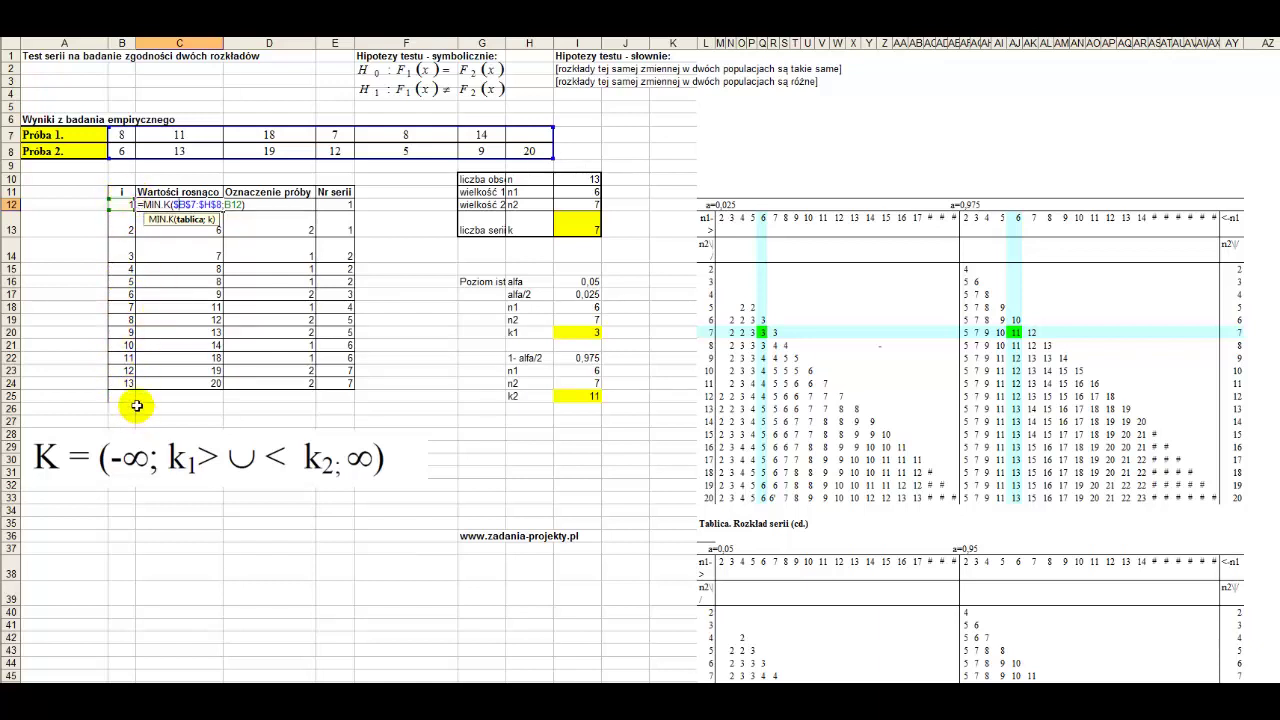
key("ctrl+Return")
left_click_drag(132, 133, 521, 150)
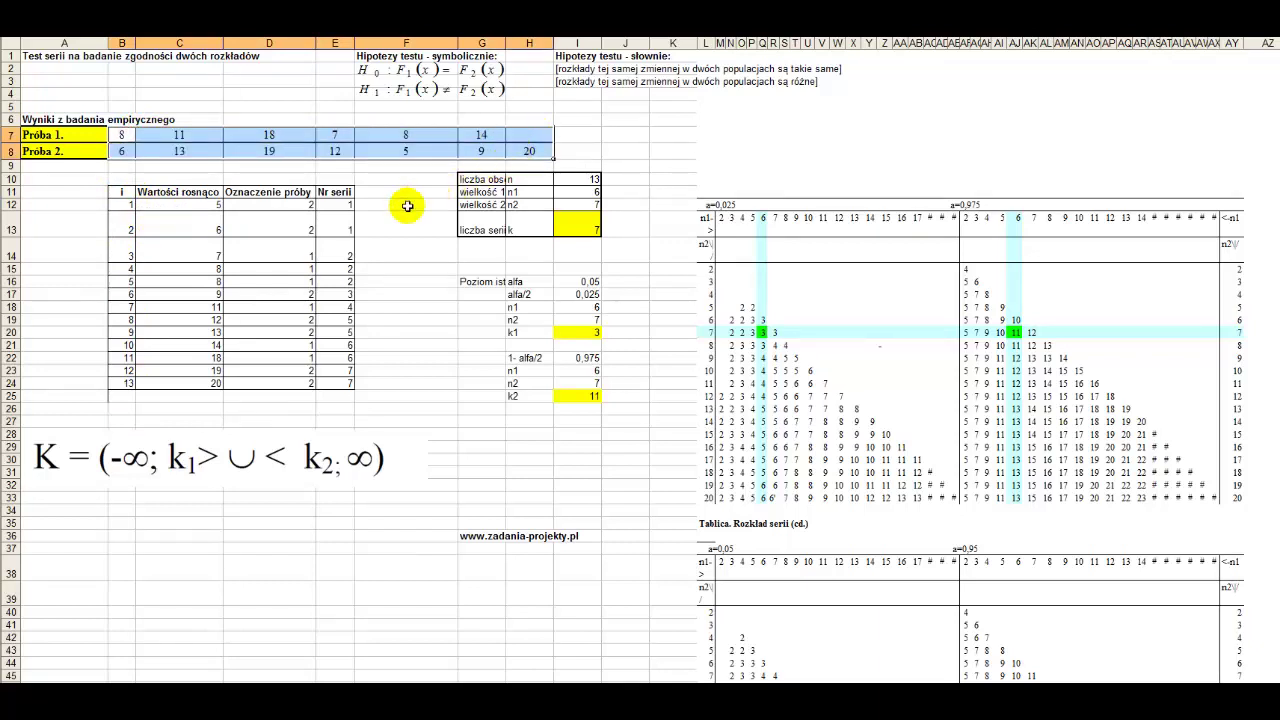
left_click(424, 146)
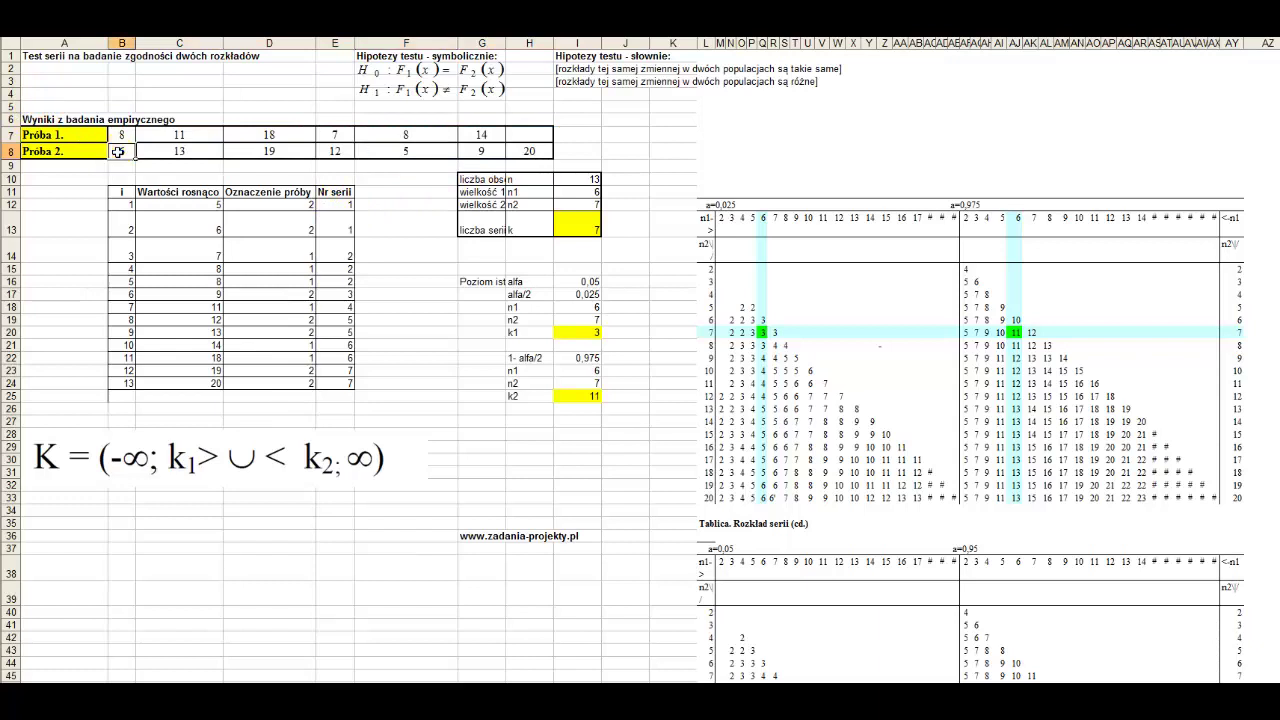
Trace the sorted value 5 back to sample 2 and its Oznaczenie próby label
left_click(395, 135)
left_click(117, 132)
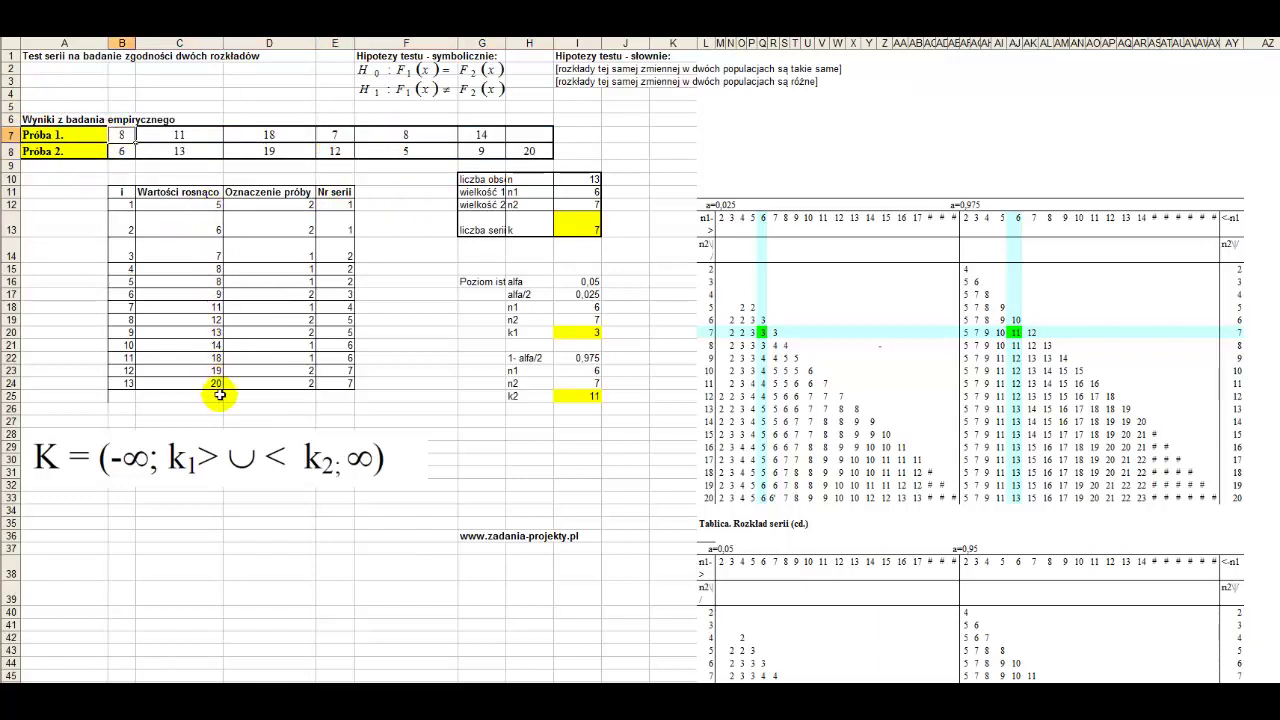
left_click(259, 192)
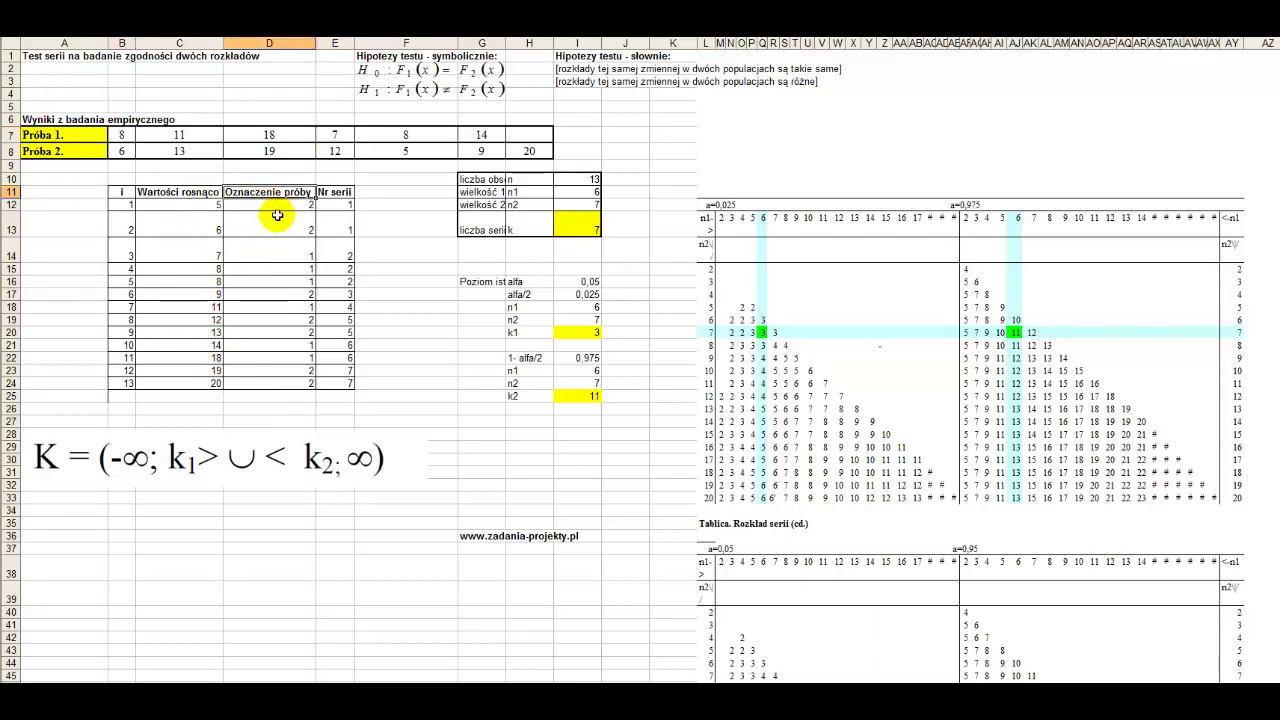
left_click(215, 206)
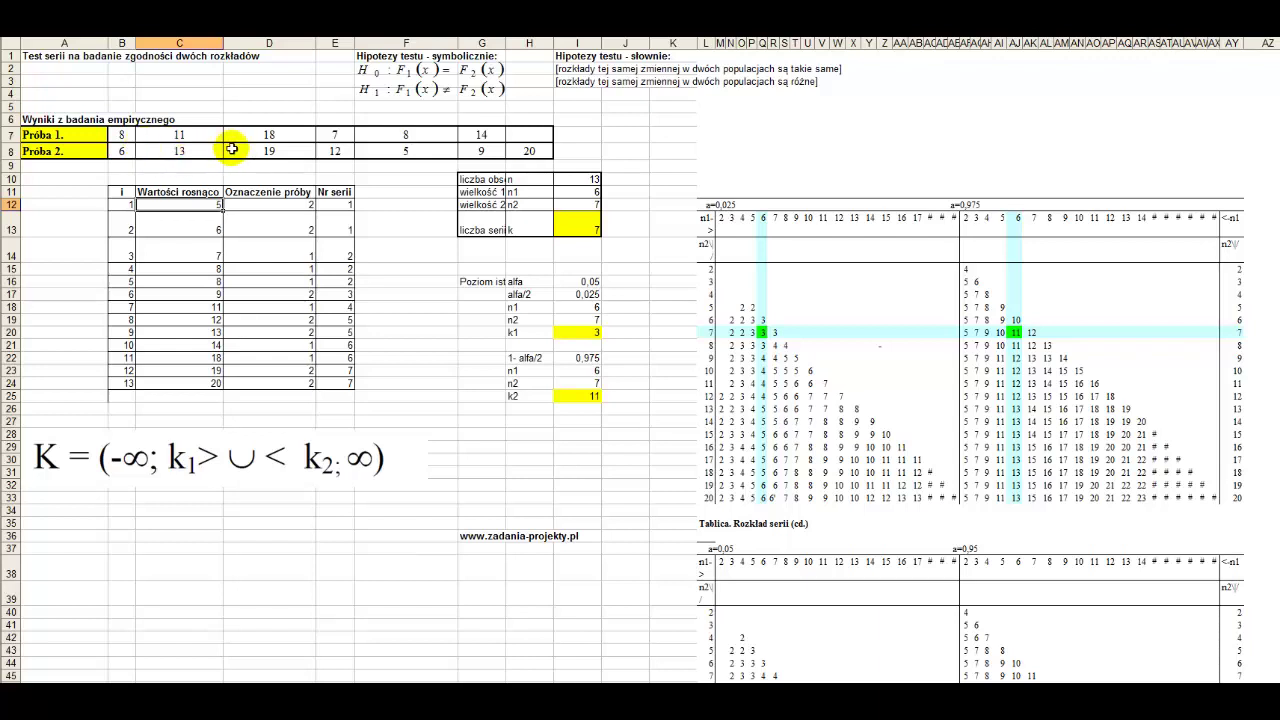
left_click(402, 152)
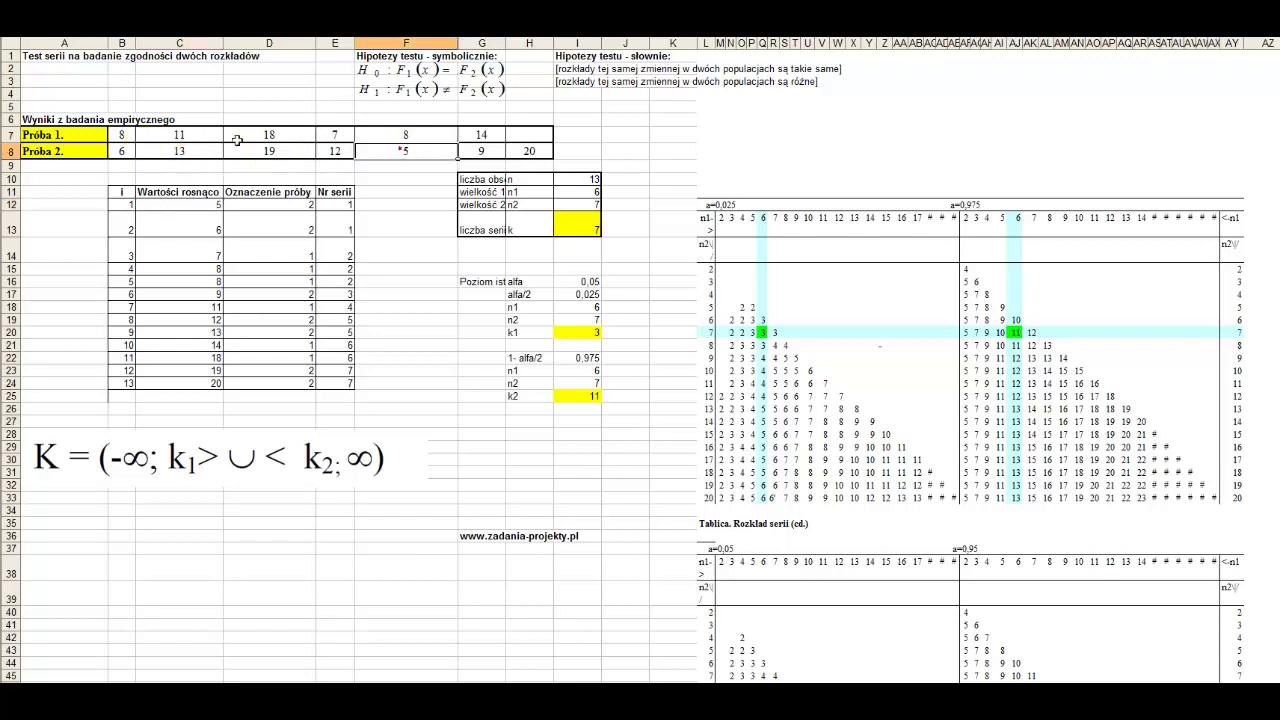
left_click(262, 206)
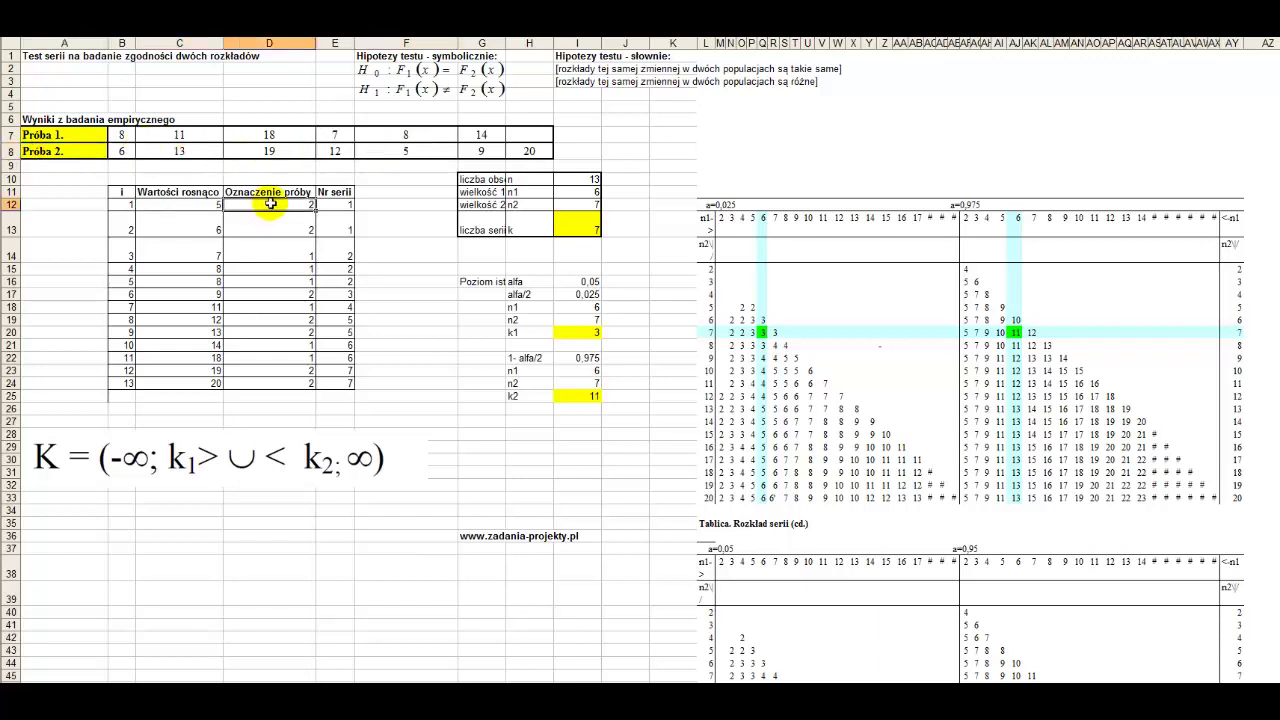
Match sorted values 6 and 7 to their sample labels 2 and 1
left_click(196, 226)
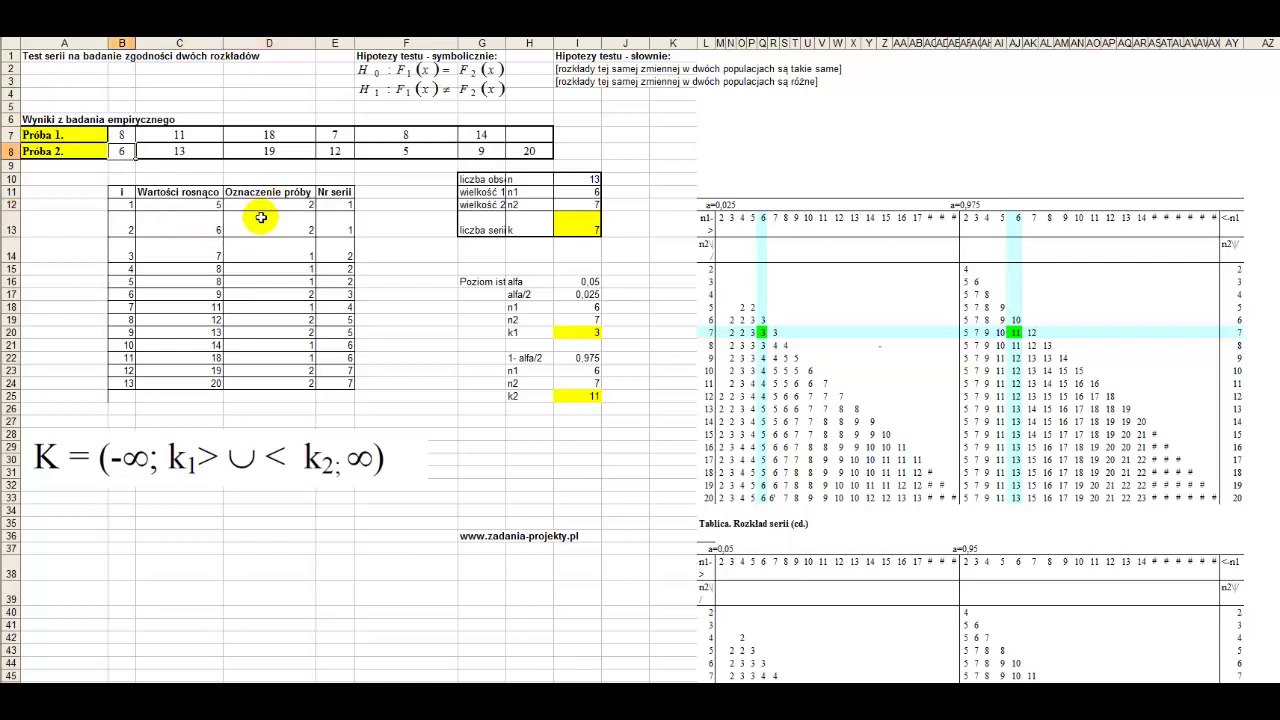
left_click(258, 216)
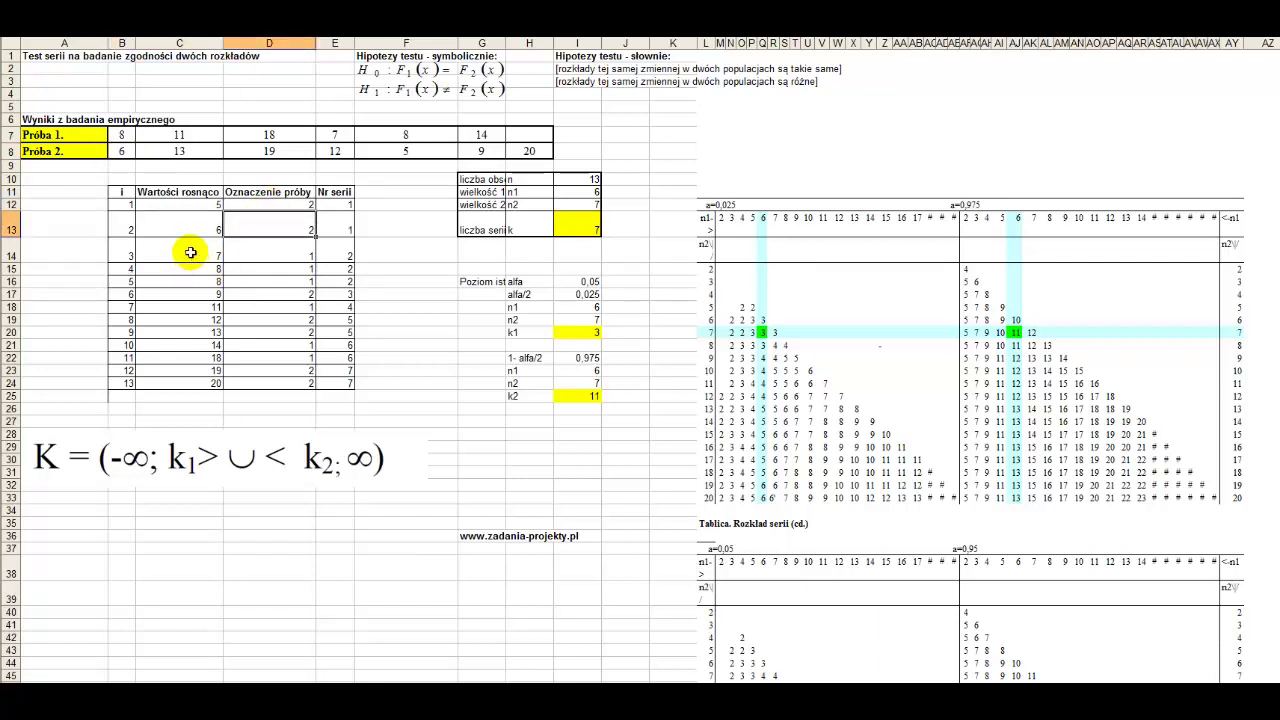
left_click(337, 136)
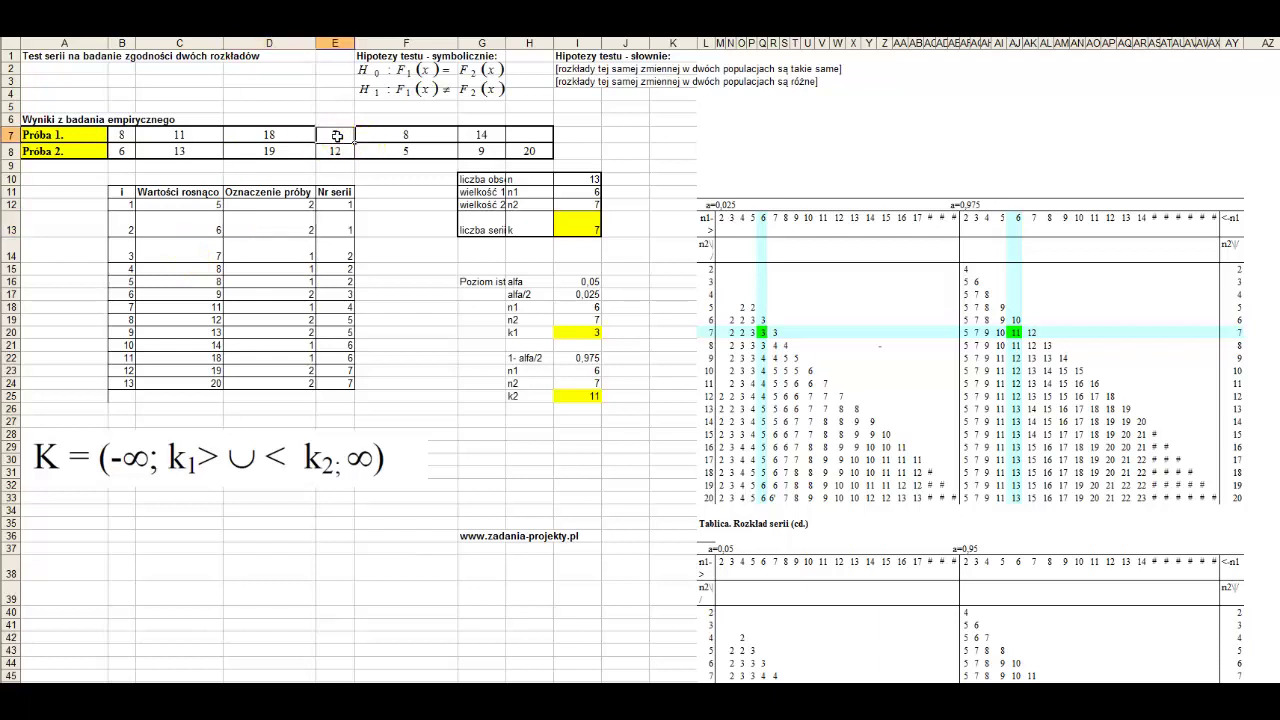
left_click(24, 137)
left_click(258, 253)
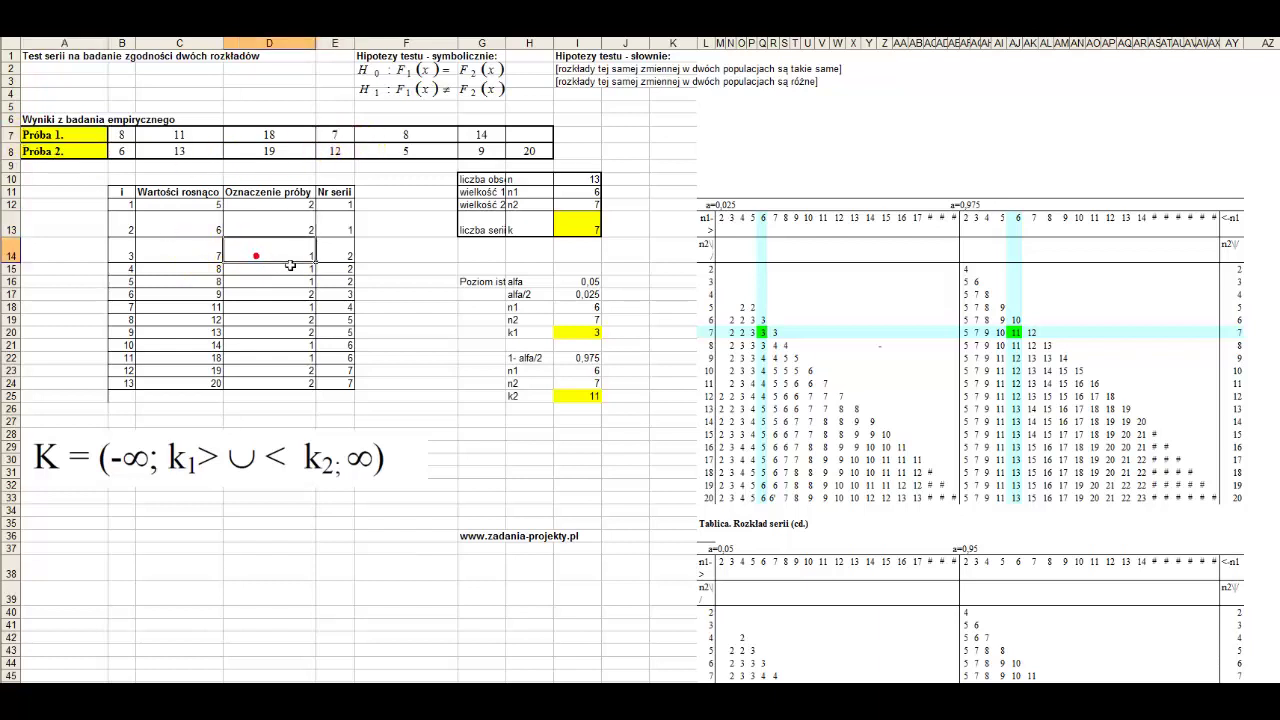
Mark the Oznaczenie próby label column and the first run of two labels 2
left_click_drag(302, 201, 301, 385)
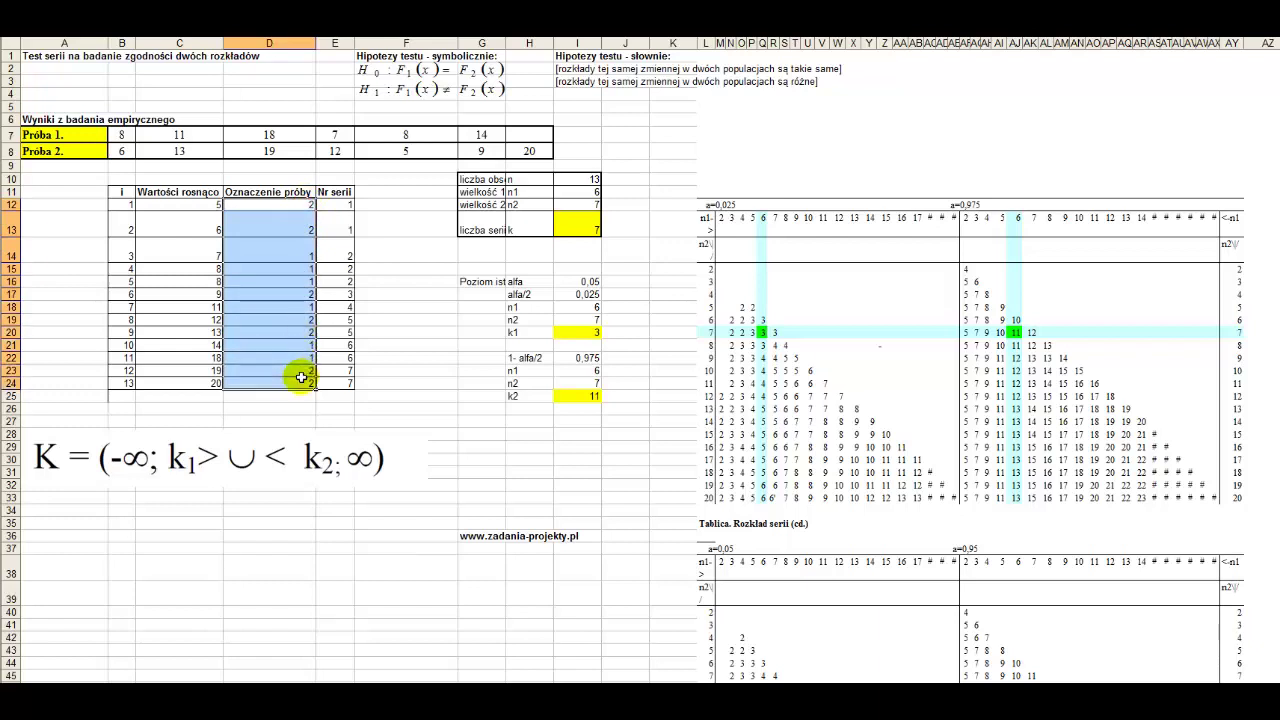
left_click(198, 383)
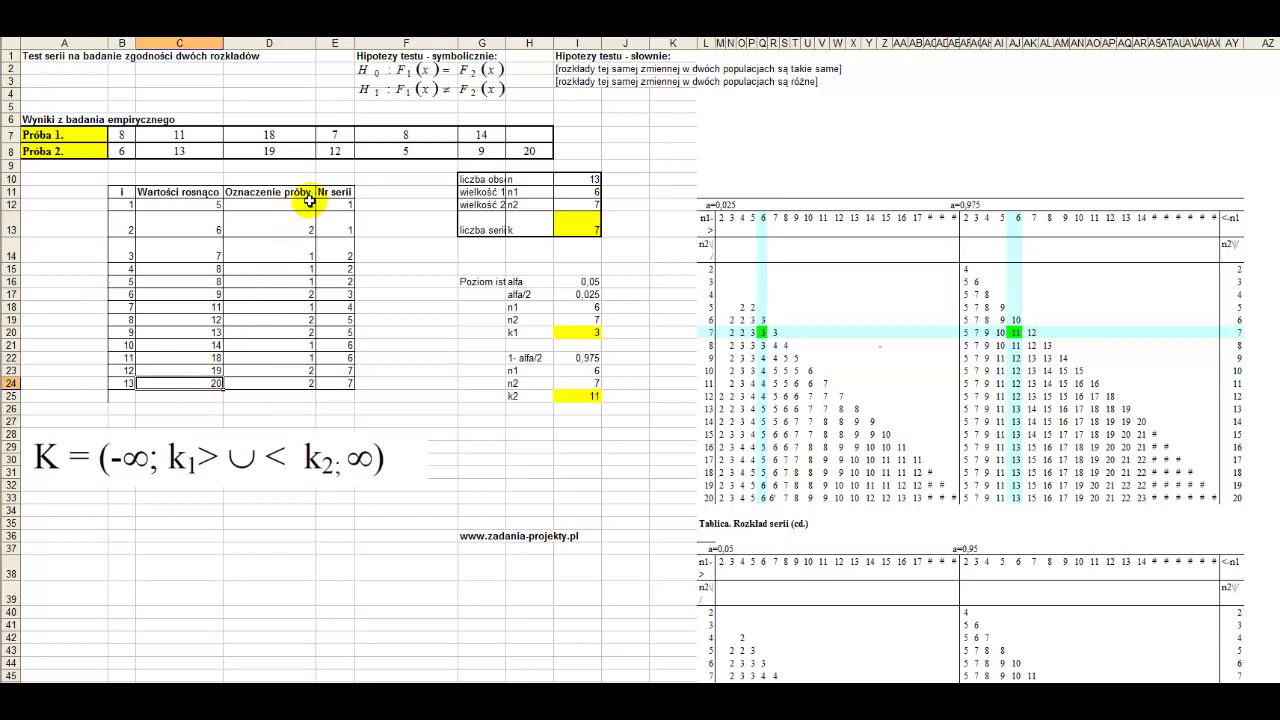
left_click_drag(309, 201, 309, 384)
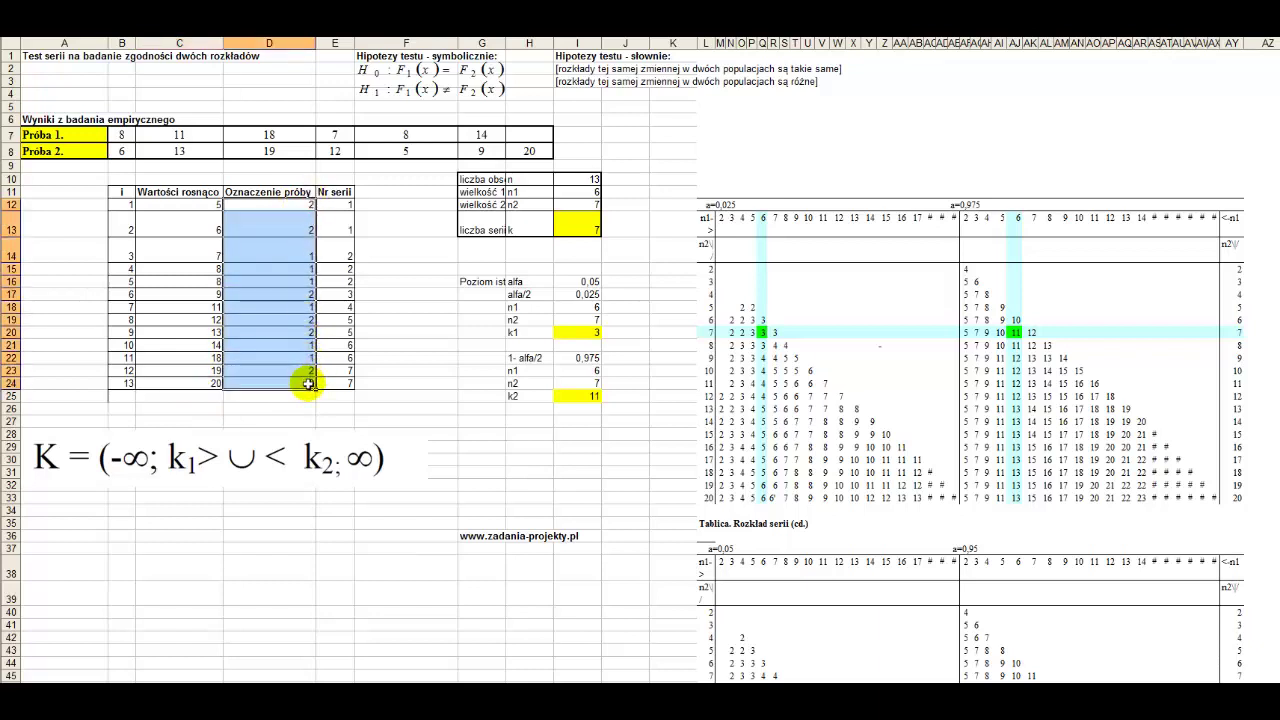
left_click(352, 191)
left_click(298, 204)
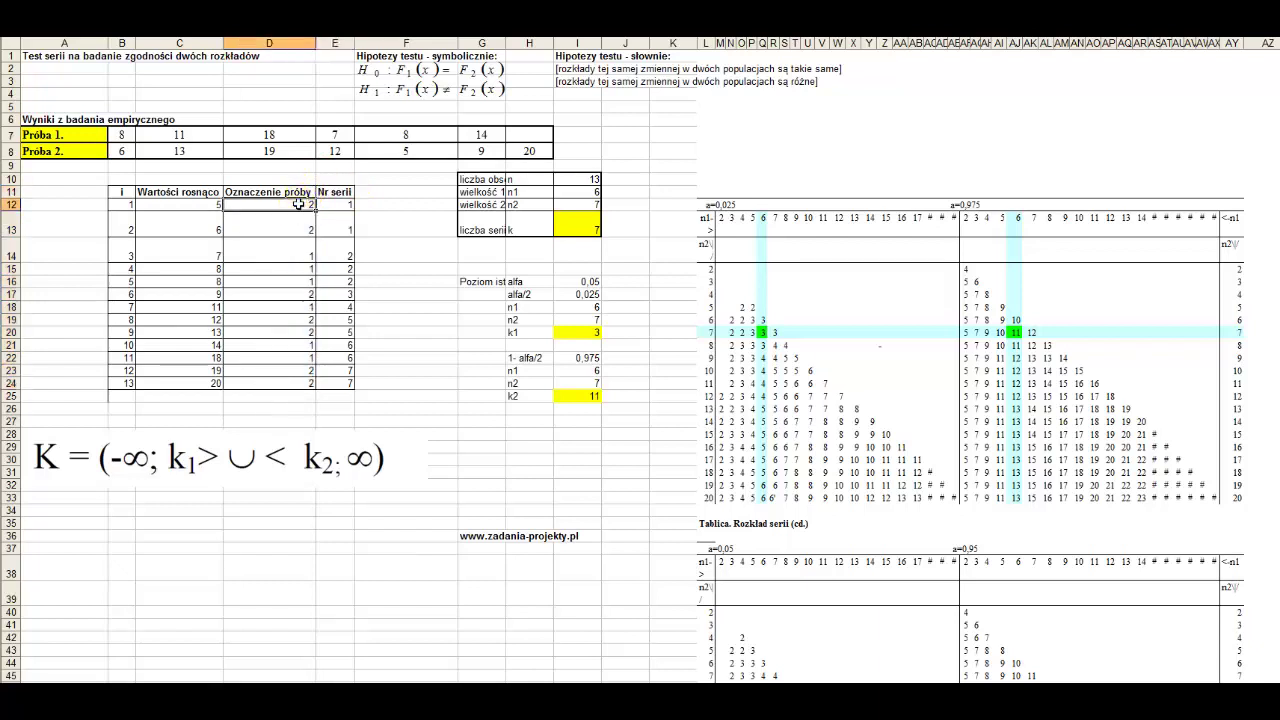
left_click_drag(298, 204, 298, 216)
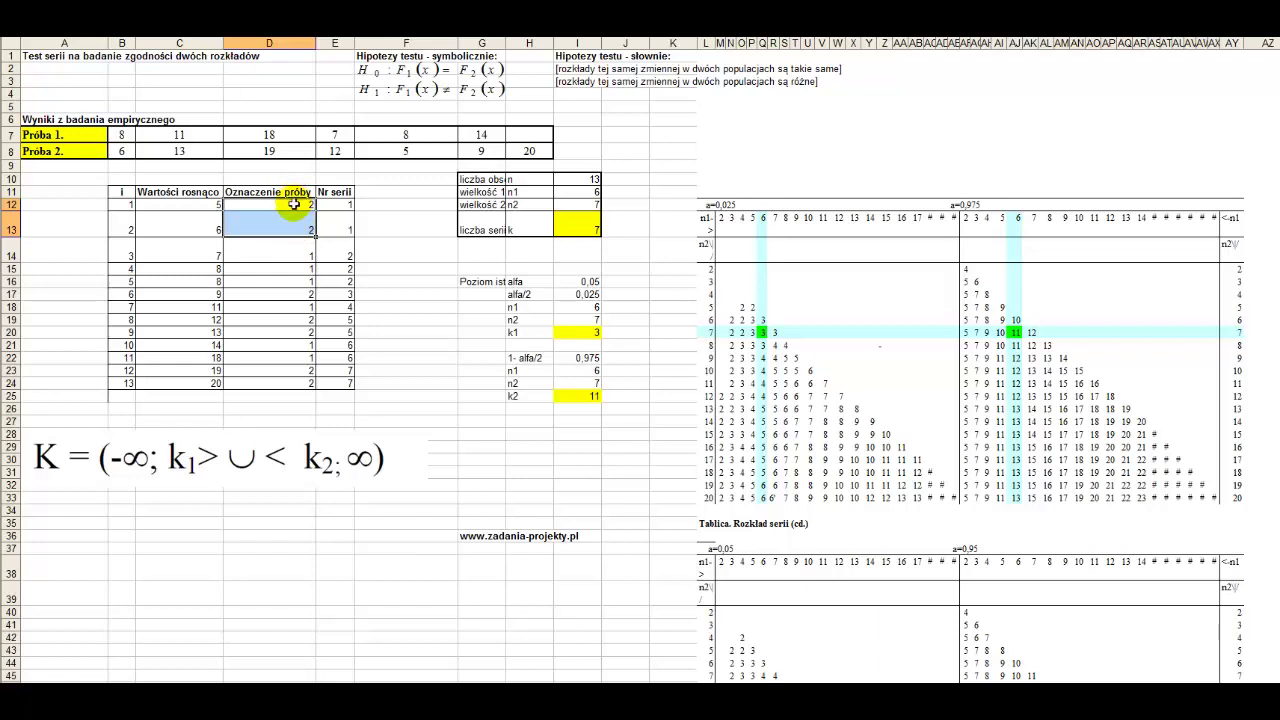
Walk through run numbers 1 and 2, marking the second run of labels 1
left_click(340, 225)
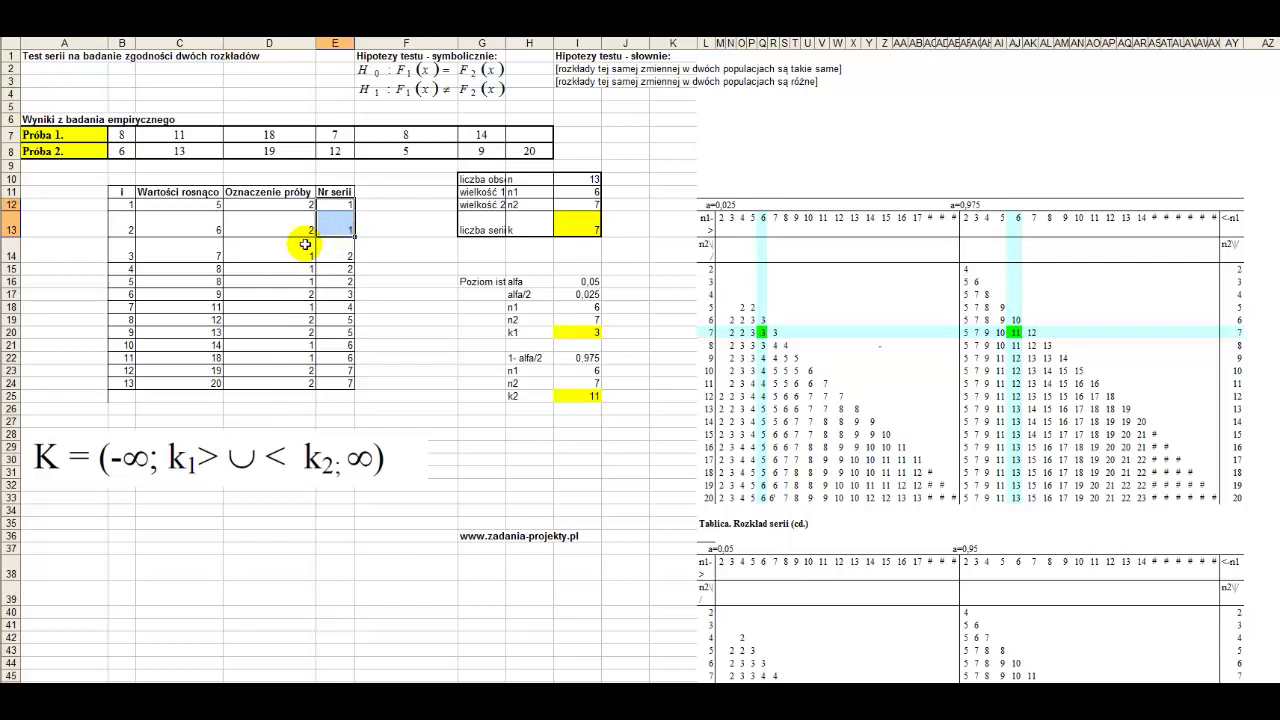
left_click(303, 234)
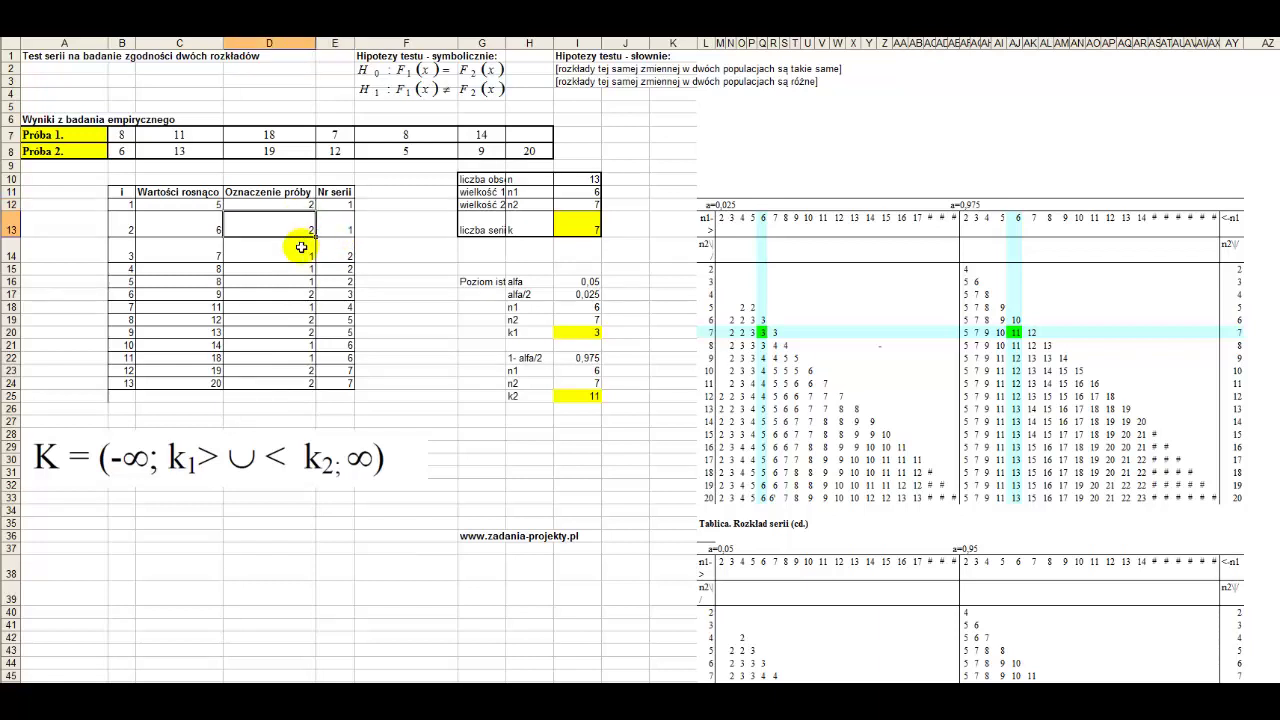
left_click(301, 247)
left_click(308, 248)
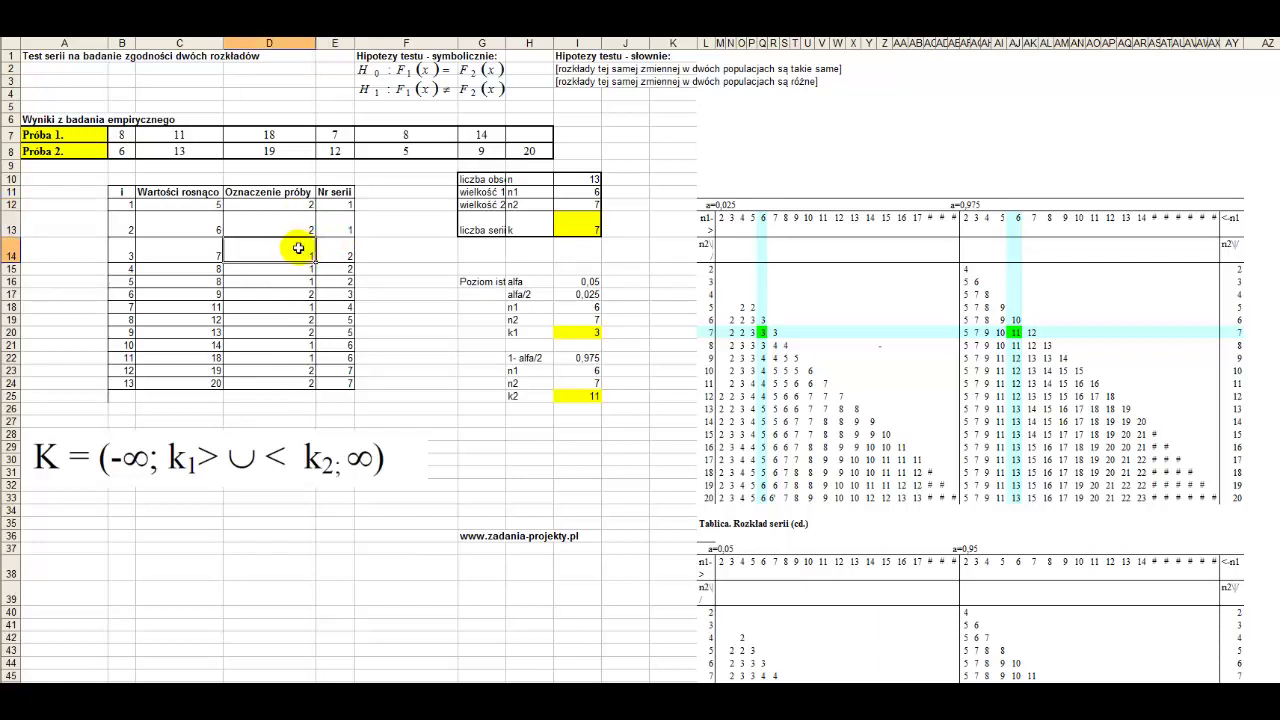
left_click(344, 222)
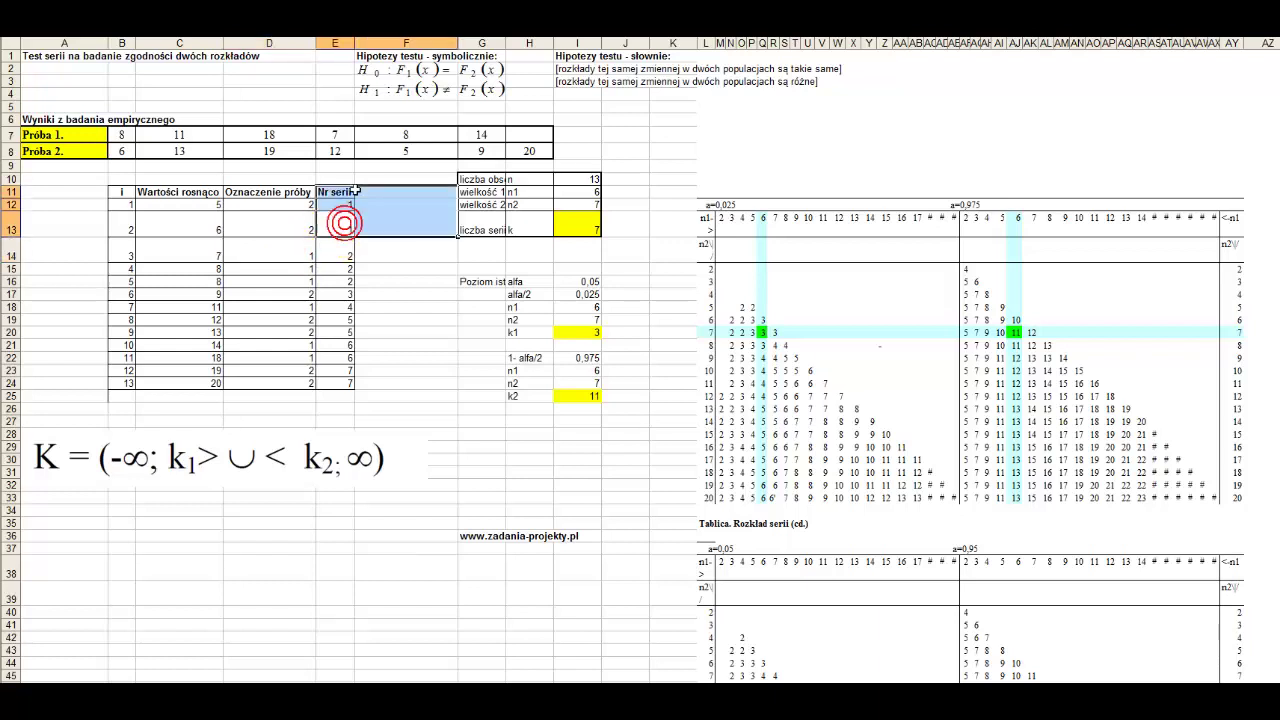
left_click(332, 245)
left_click_drag(332, 270, 314, 279)
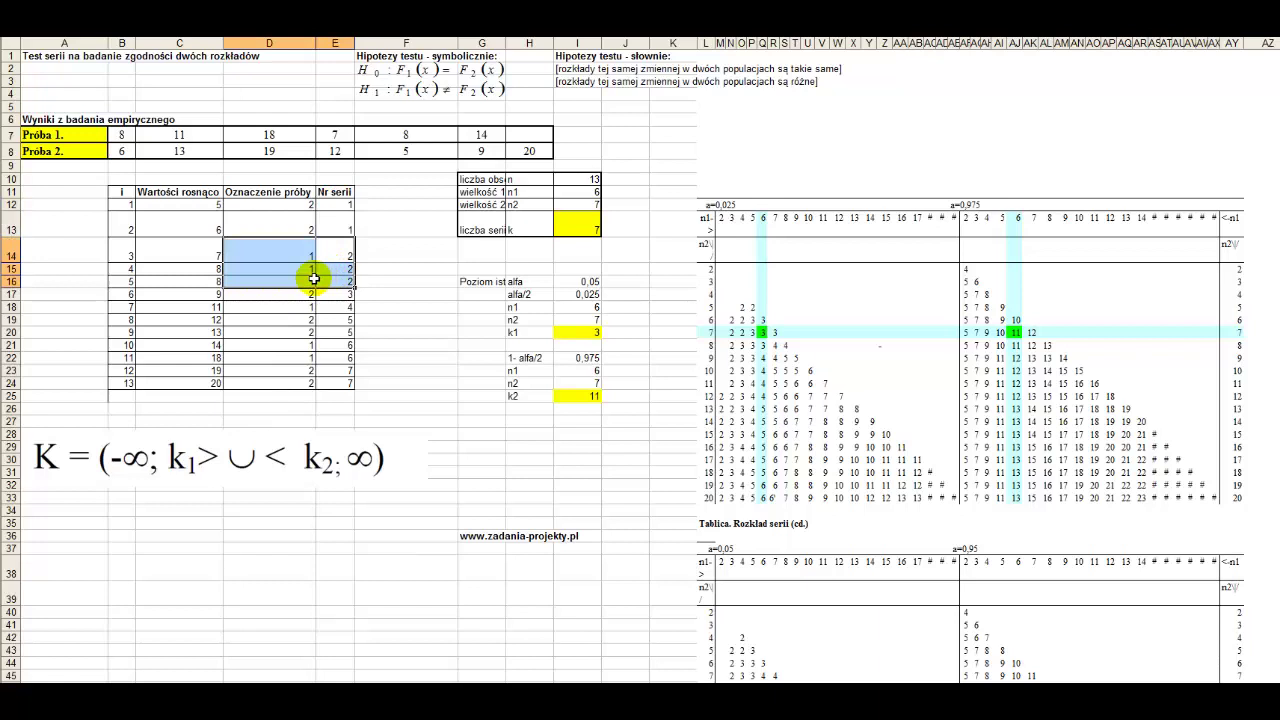
Continue through runs 3 and 4 and the run numbers of items 7 to 9
left_click(307, 293)
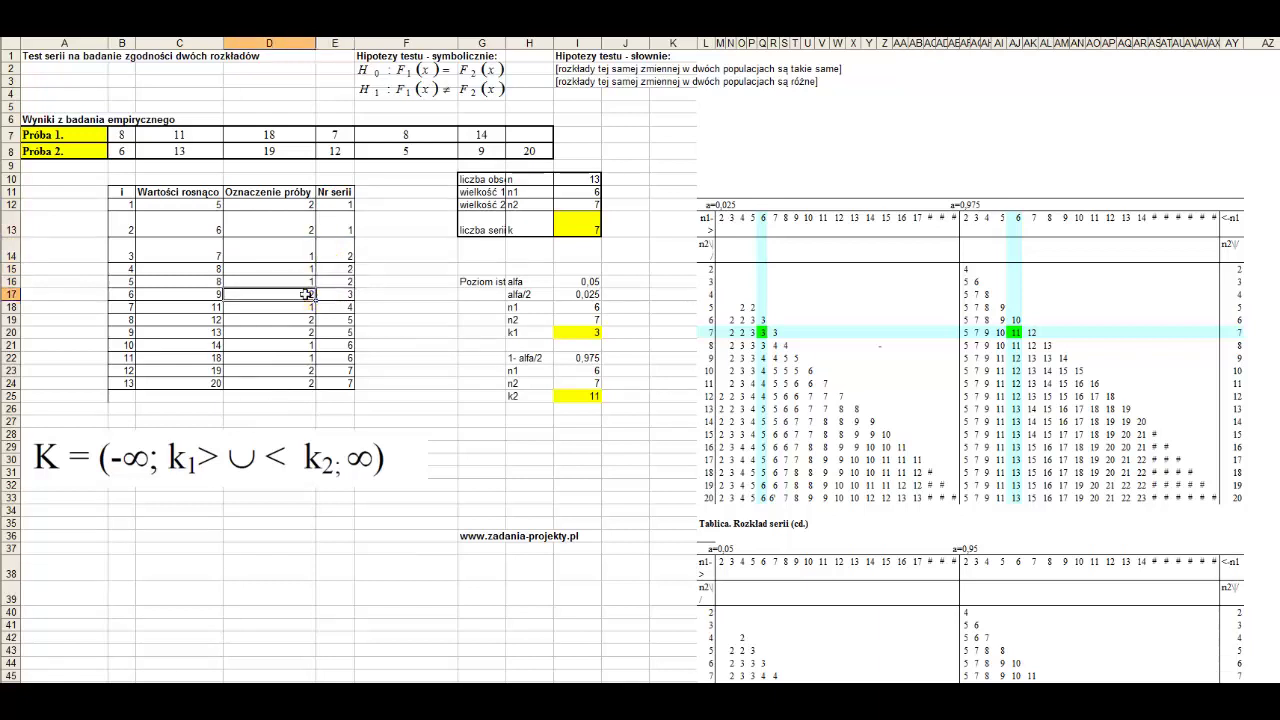
left_click(306, 293)
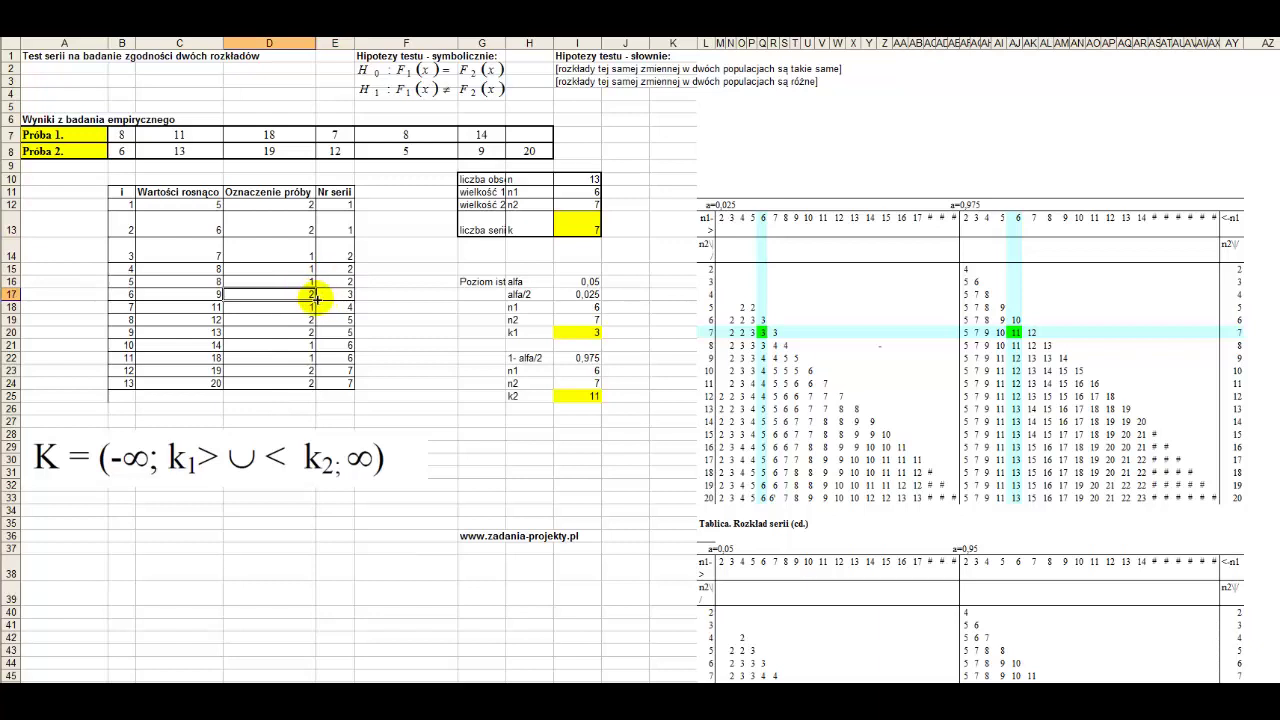
left_click(341, 296)
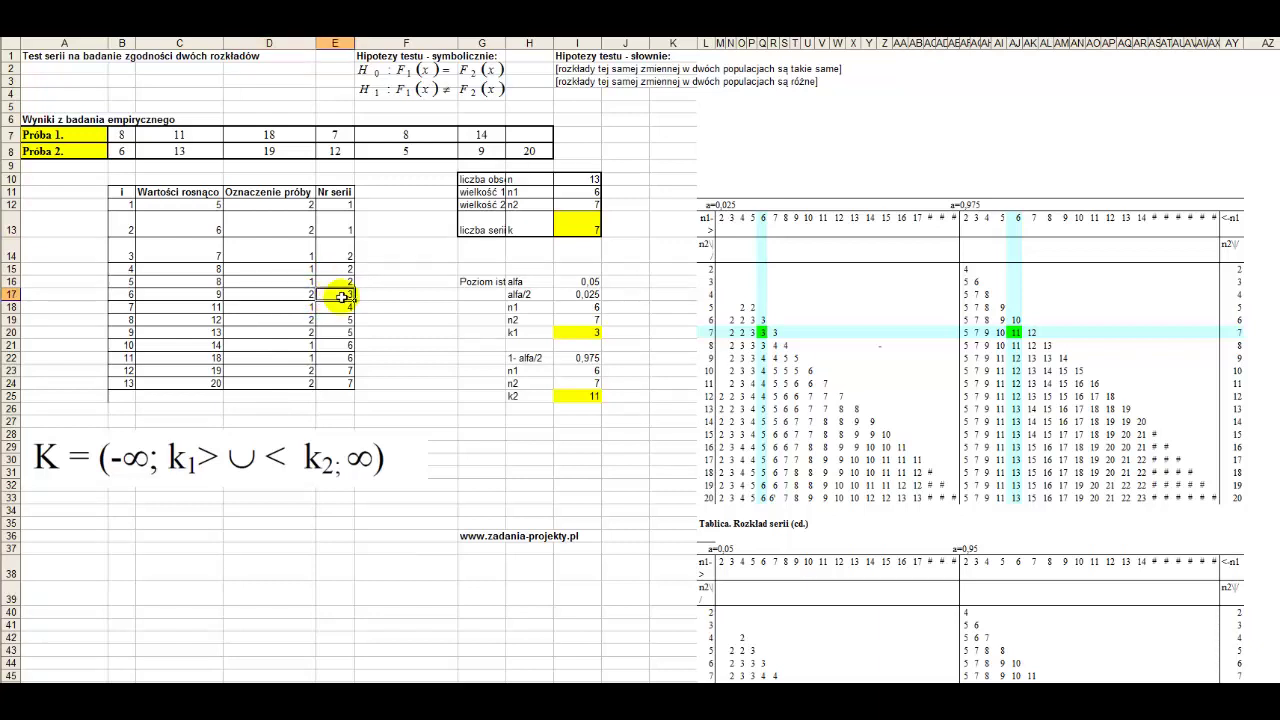
left_click(291, 307)
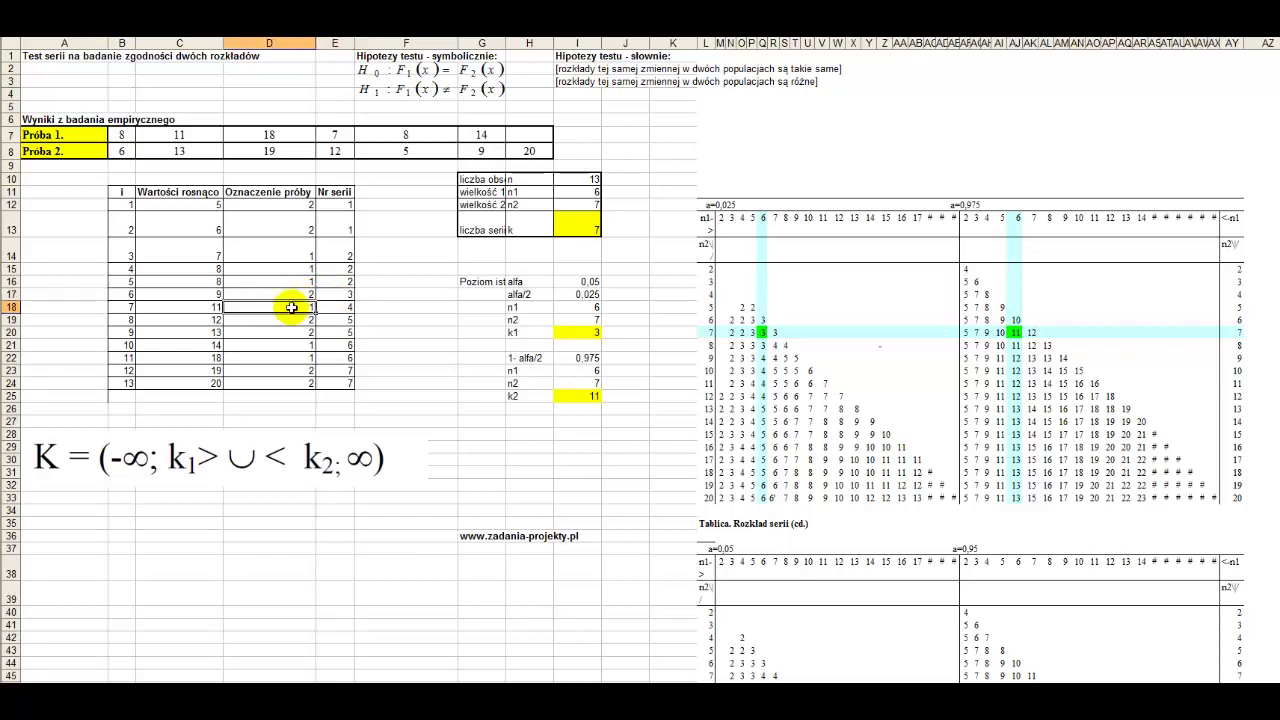
left_click(333, 307)
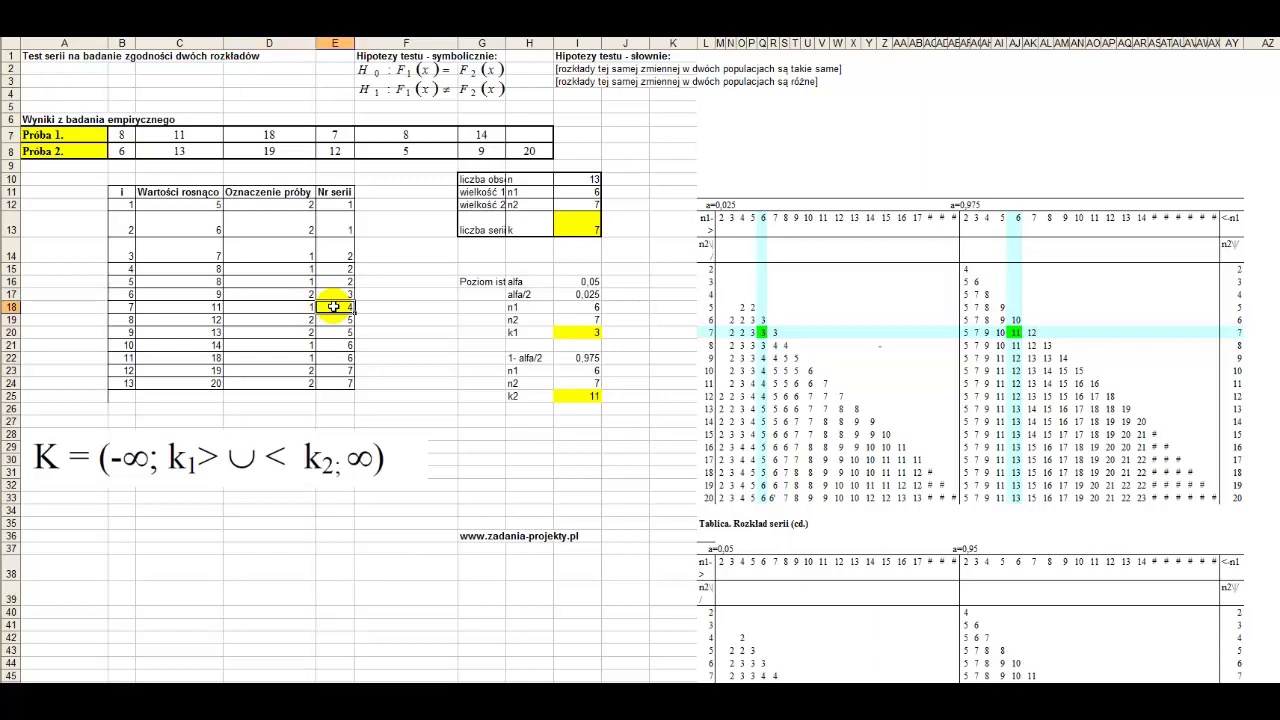
left_click(288, 322)
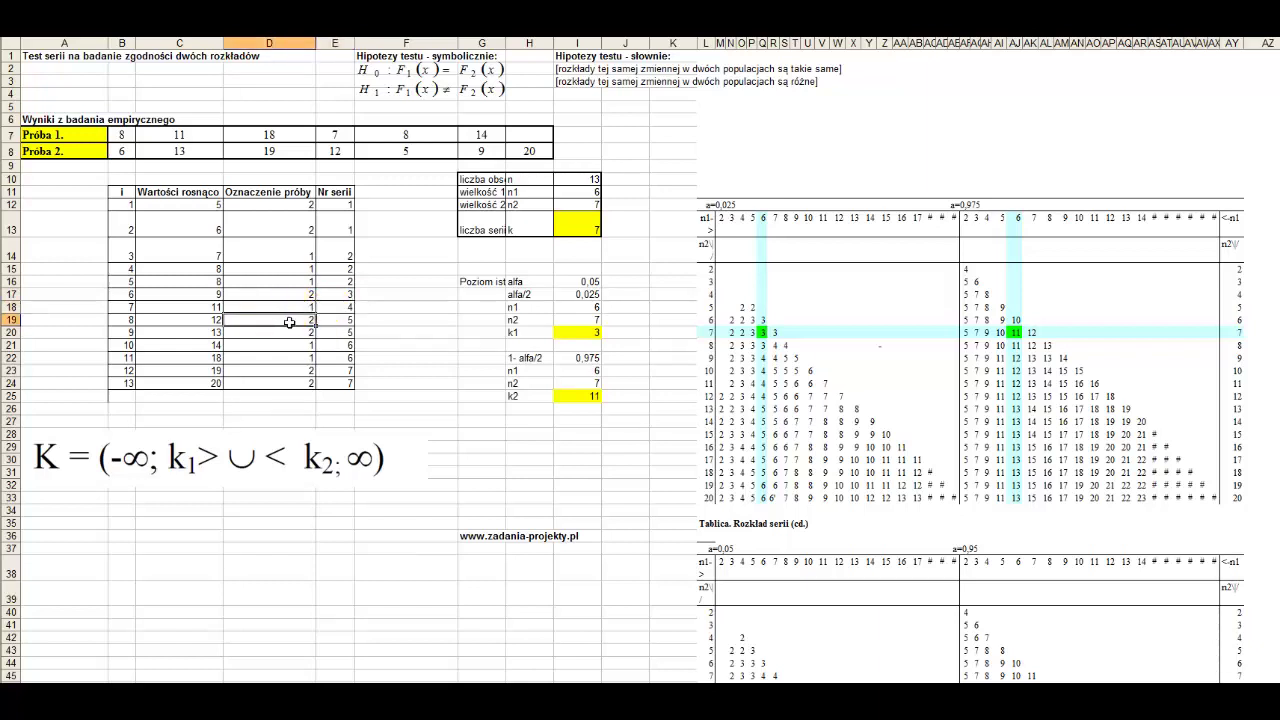
mouse_move(336, 319)
left_mouse_down()
mouse_move(281, 357)
mouse_move(336, 357)
mouse_move(300, 383)
mouse_move(329, 393)
left_mouse_up()
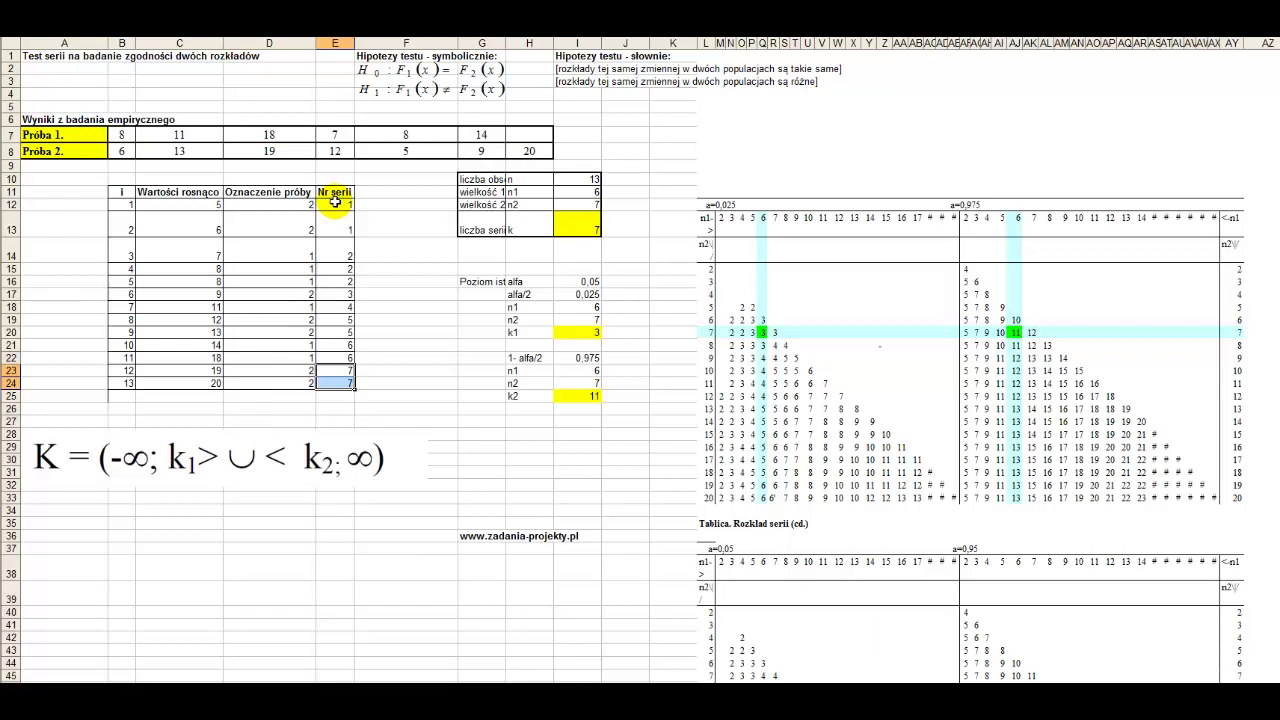
Review the run-number formulas in rows 13 and 14 comparing each label with the one above
left_click(339, 205)
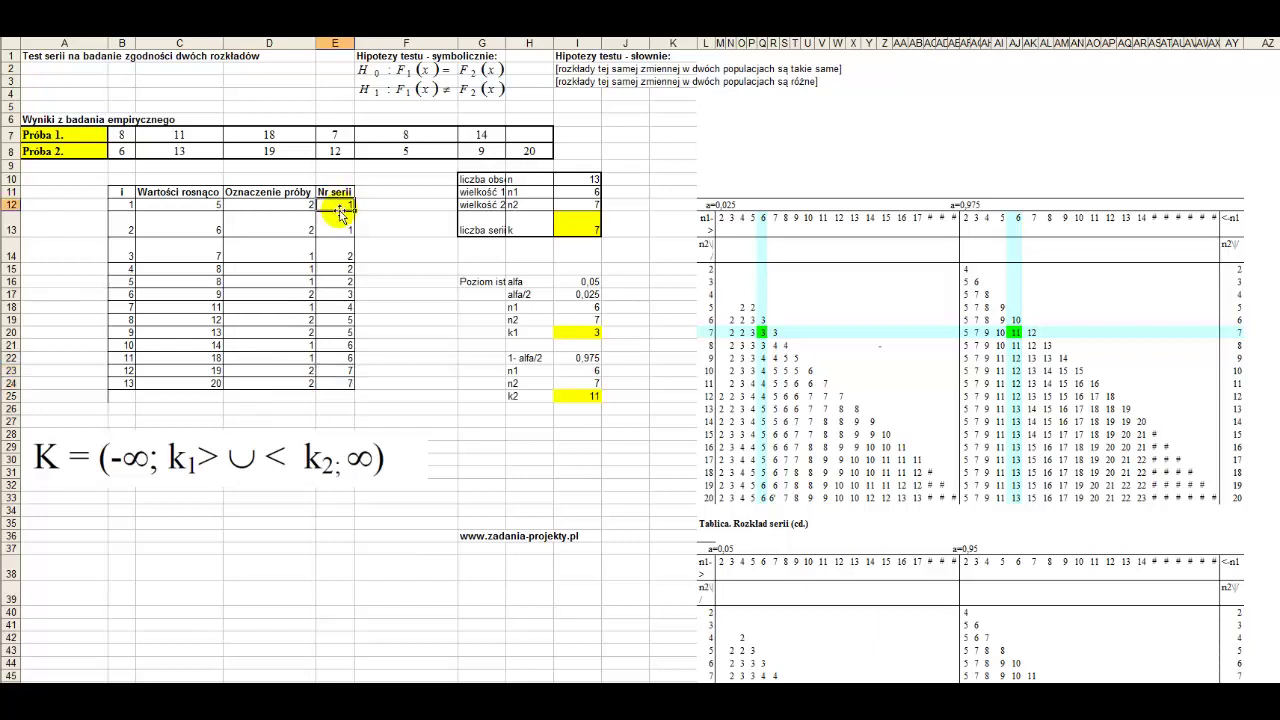
double_click(339, 208)
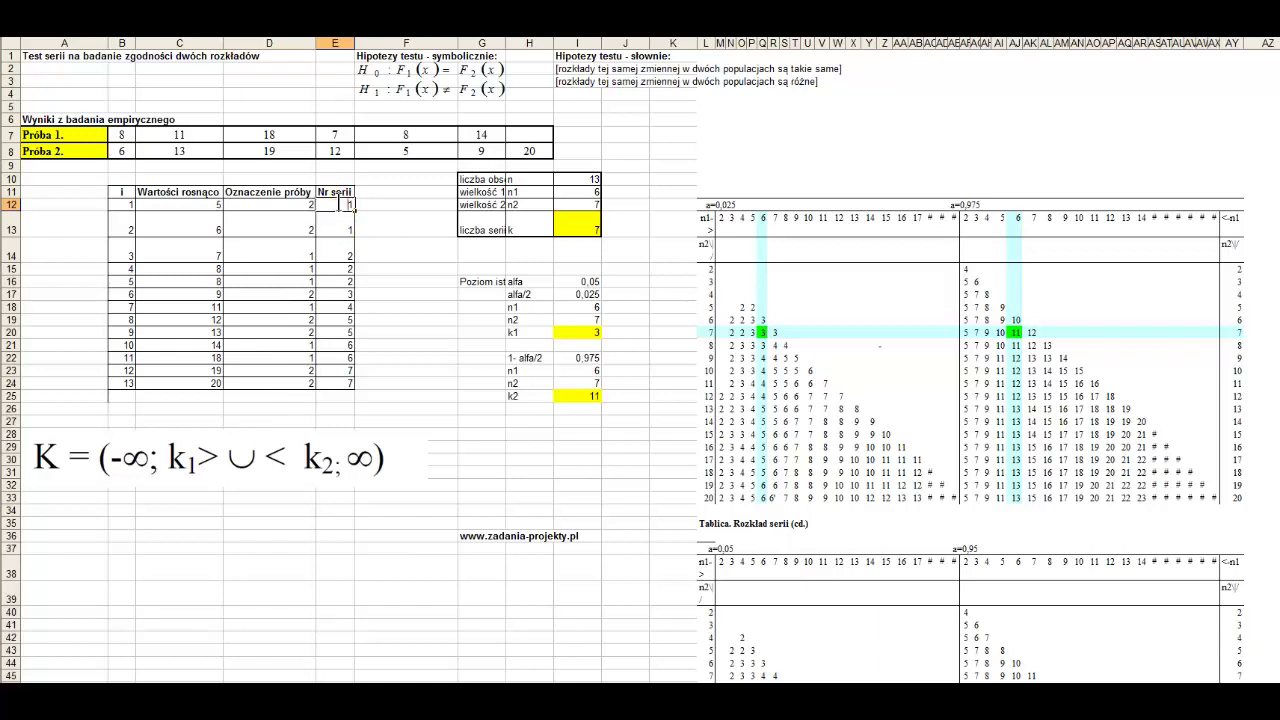
left_click(342, 233)
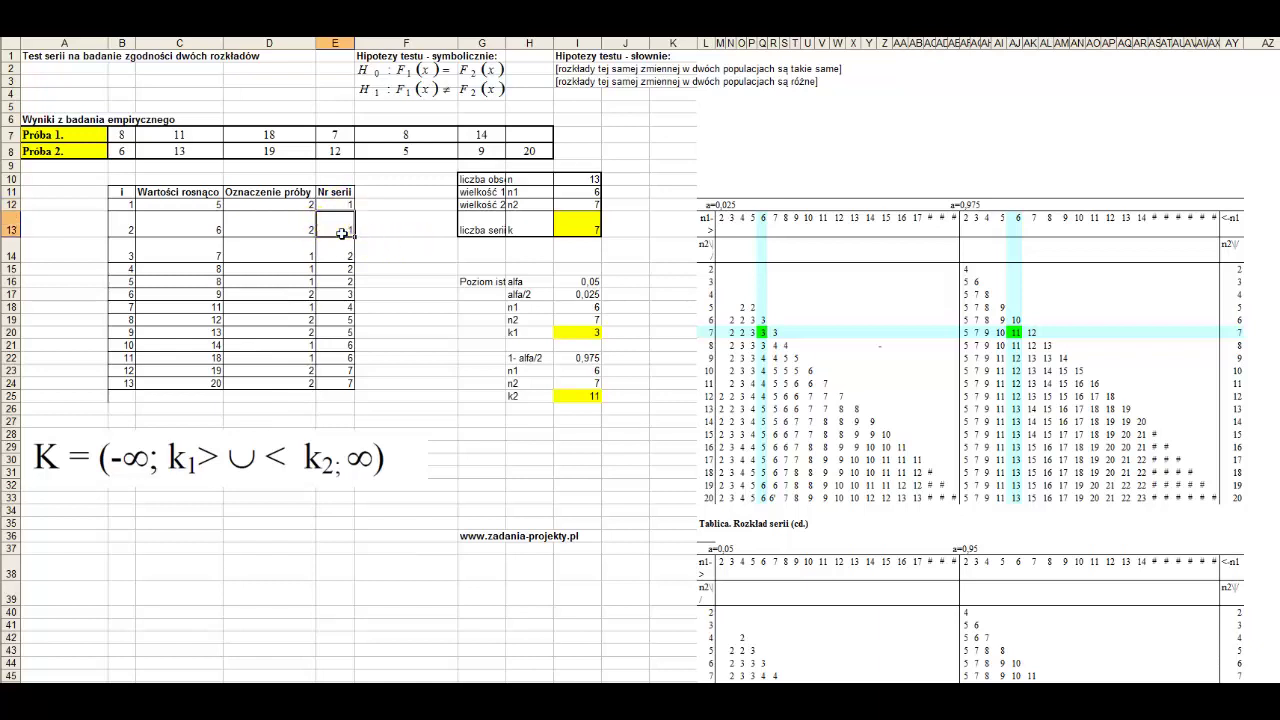
left_click(342, 227)
double_click(342, 227)
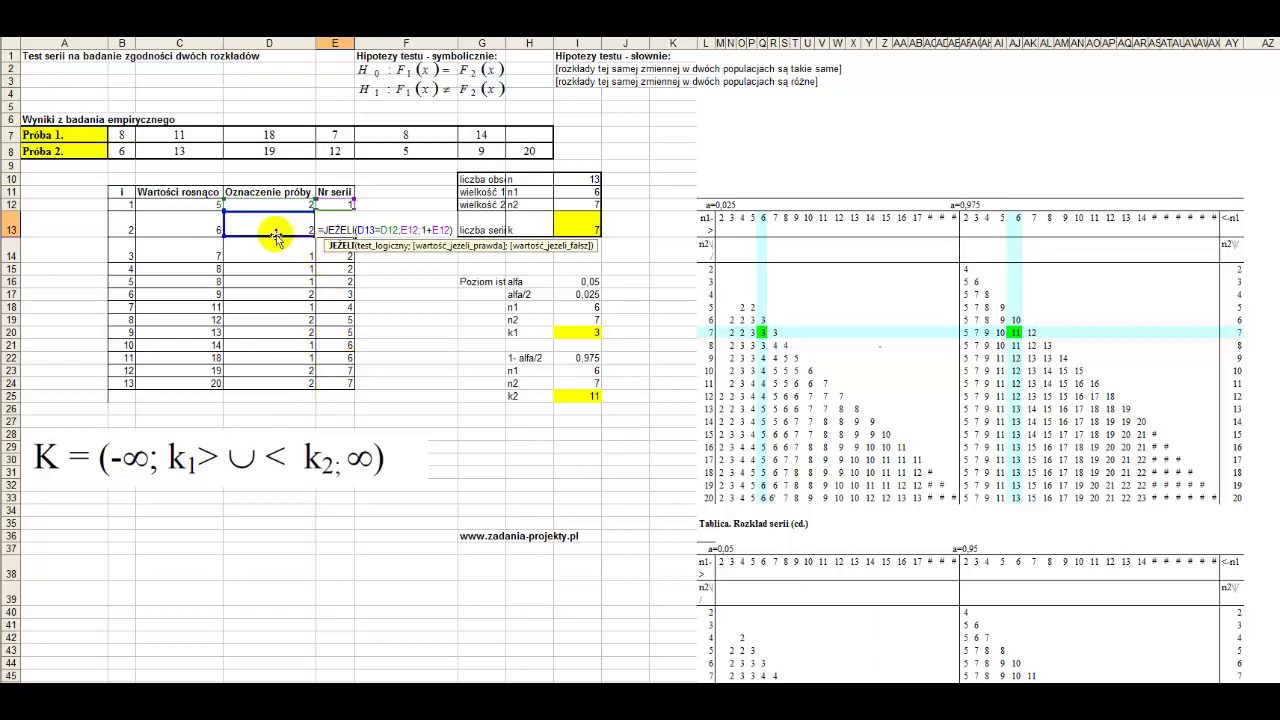
left_click_drag(276, 237, 278, 203)
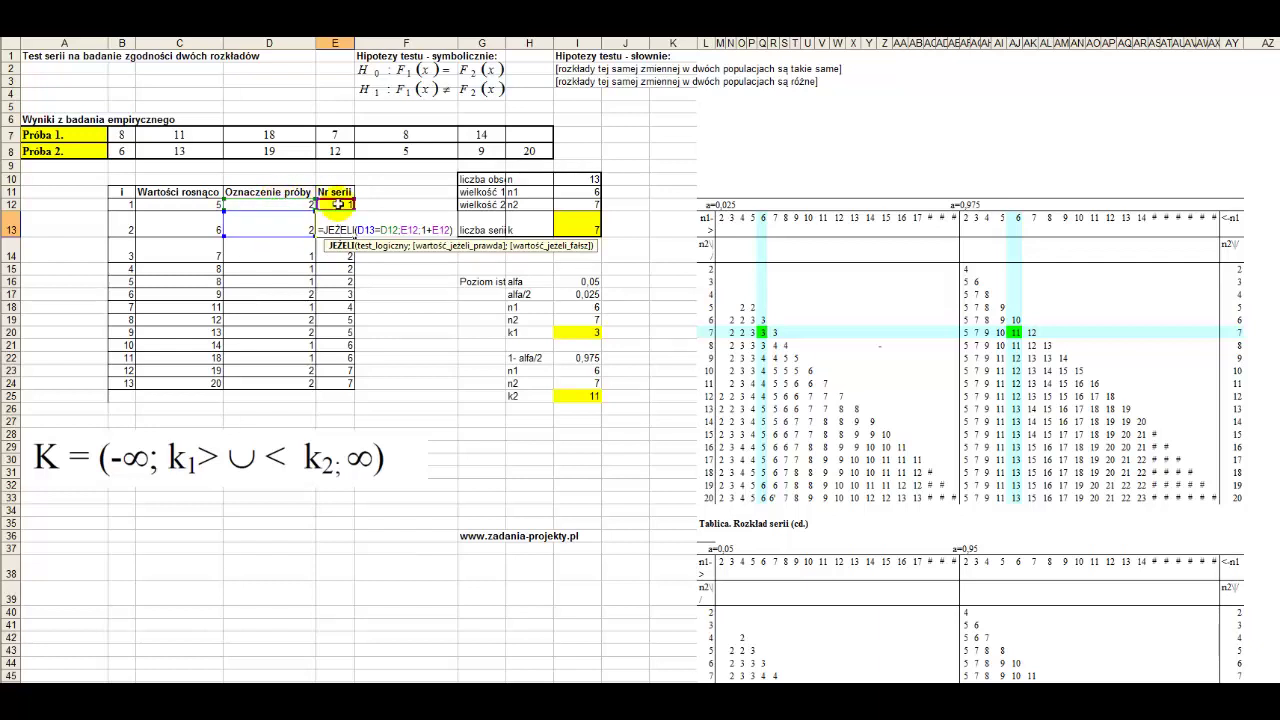
left_click_drag(278, 203, 290, 204)
key("Return")
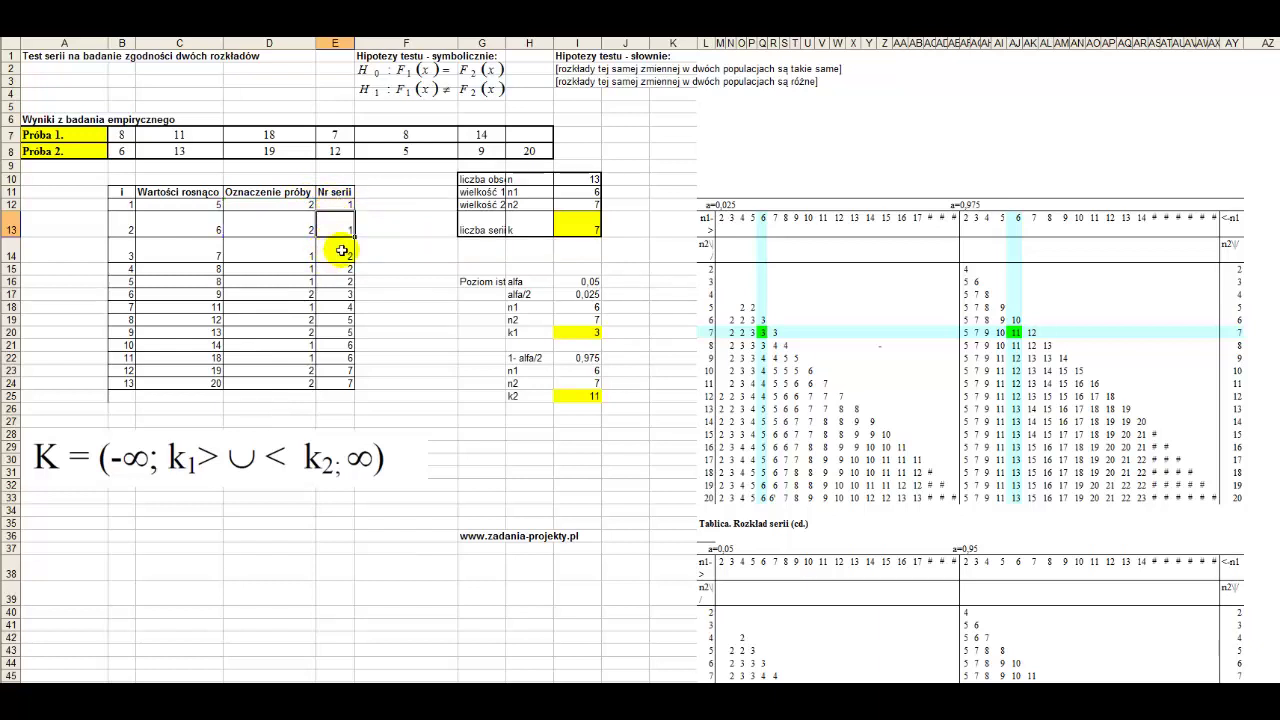
double_click(342, 251)
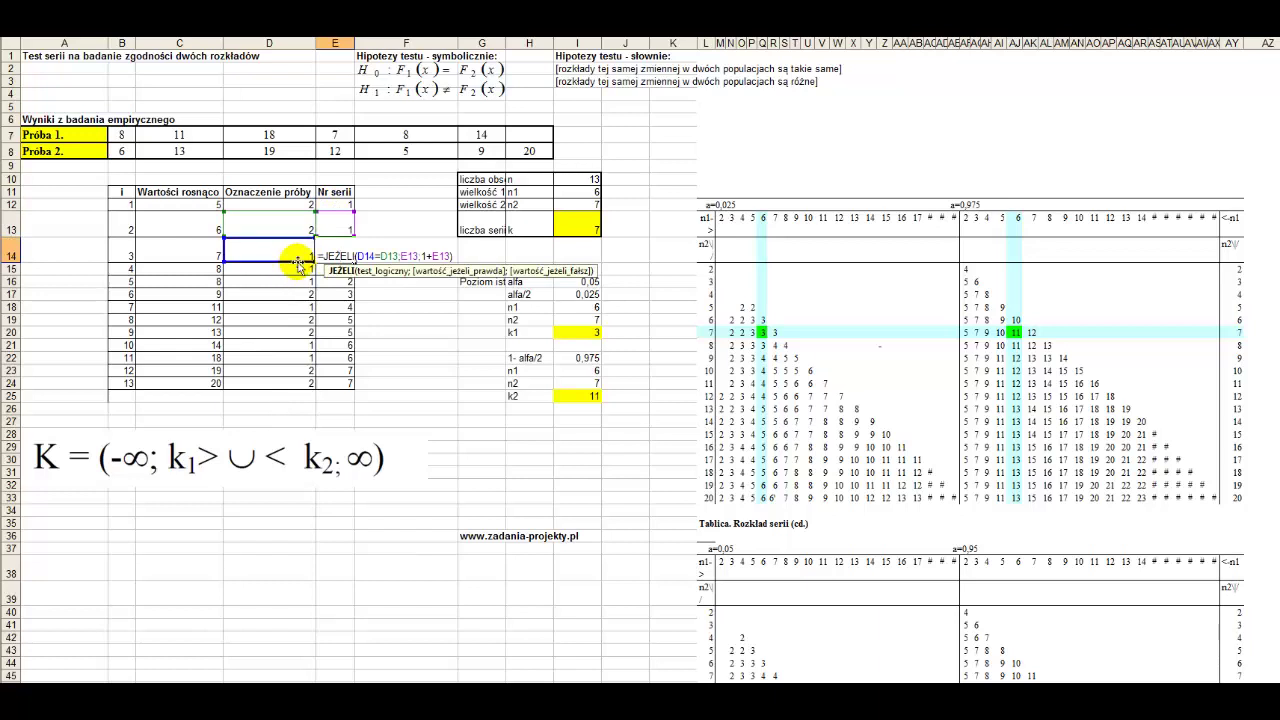
left_click_drag(297, 263, 297, 228)
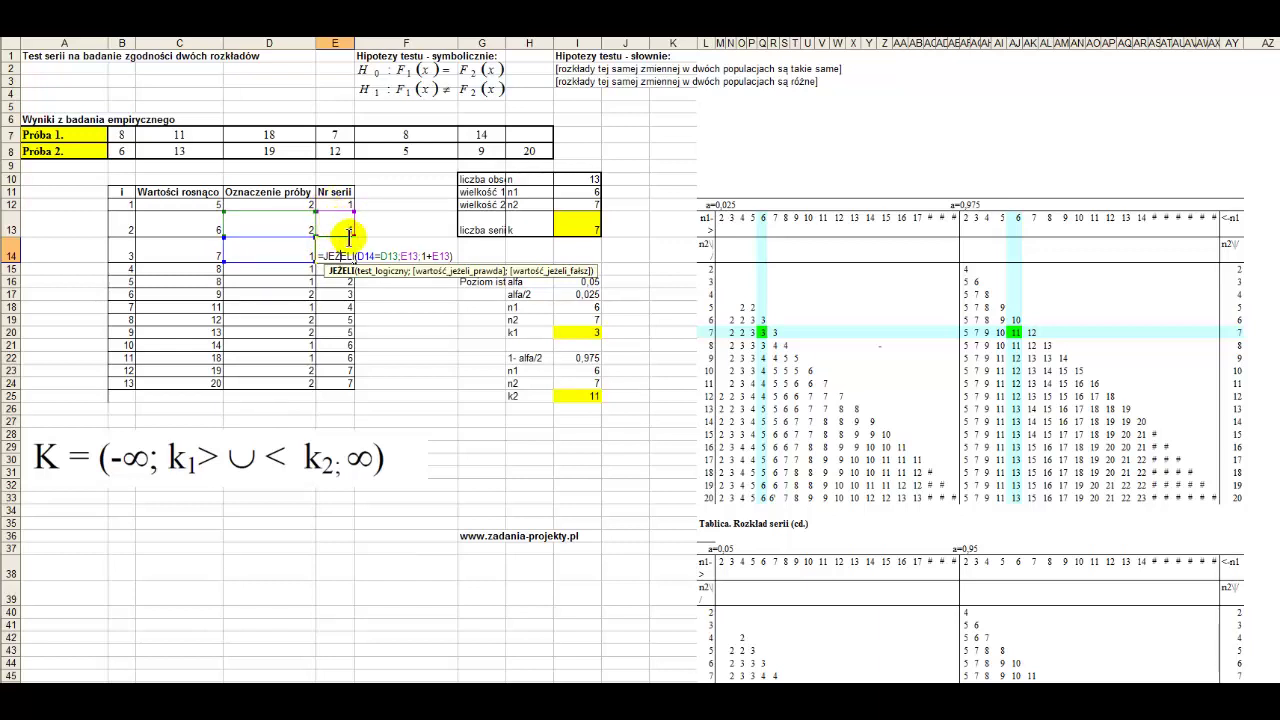
key("Return")
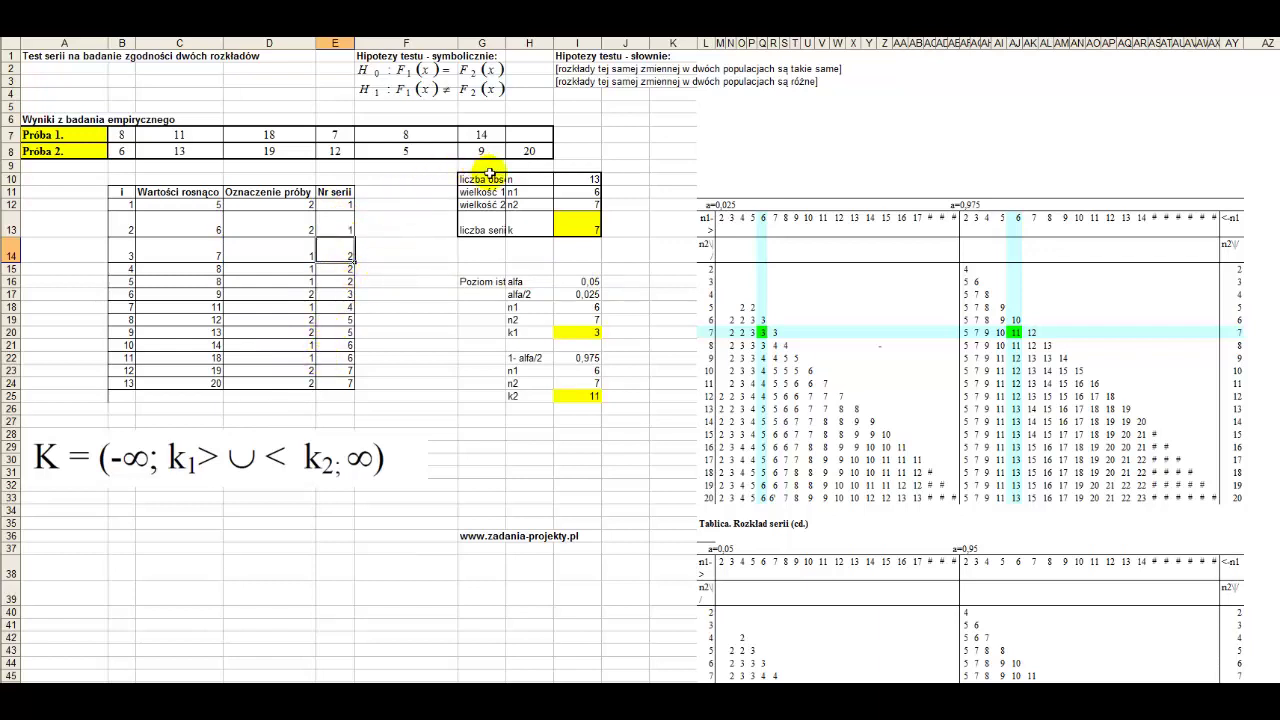
Inspect the counting formulas giving sample sizes n1 = 6 and n2 = 7
left_click_drag(489, 176, 554, 227)
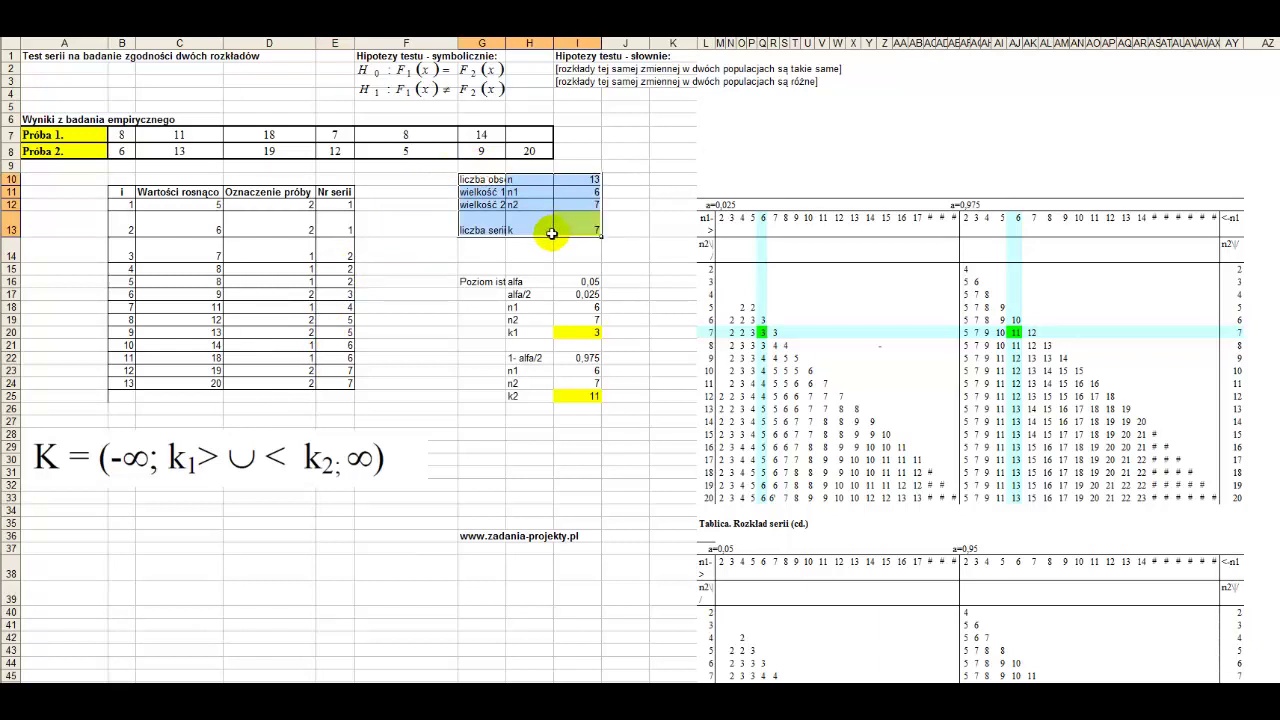
left_click(528, 178)
left_click(575, 179)
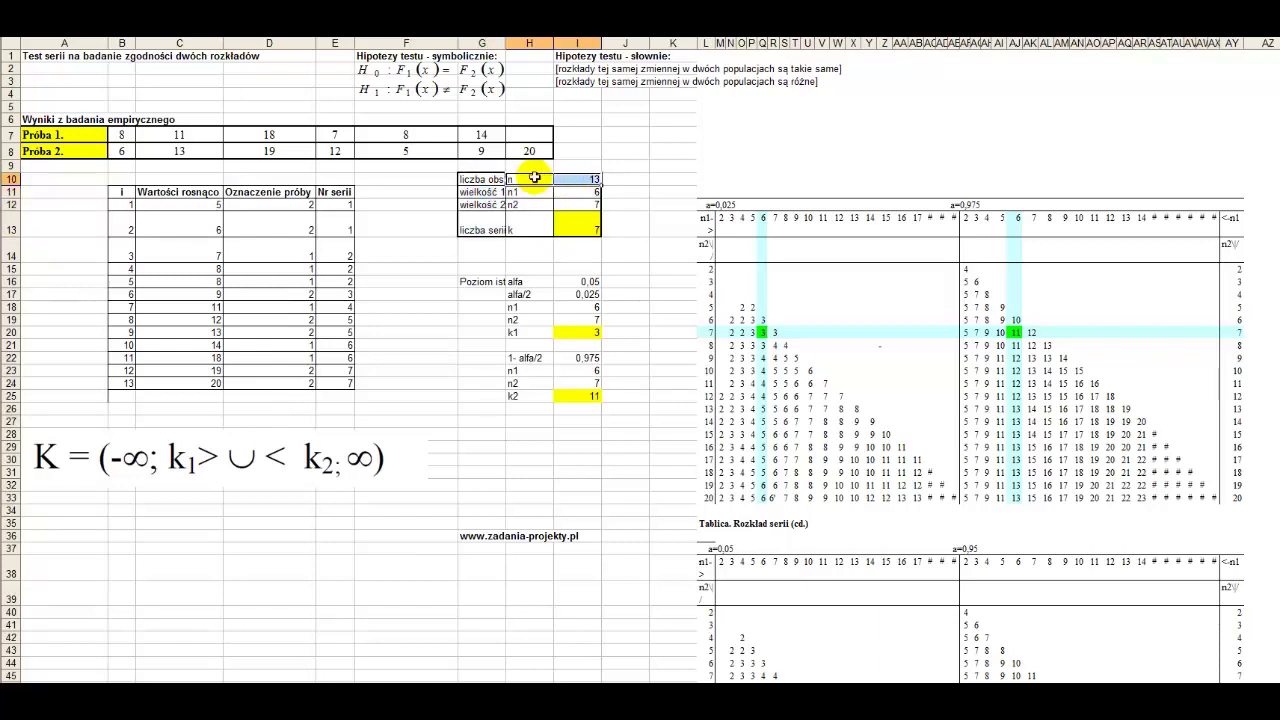
left_click_drag(116, 140, 541, 145)
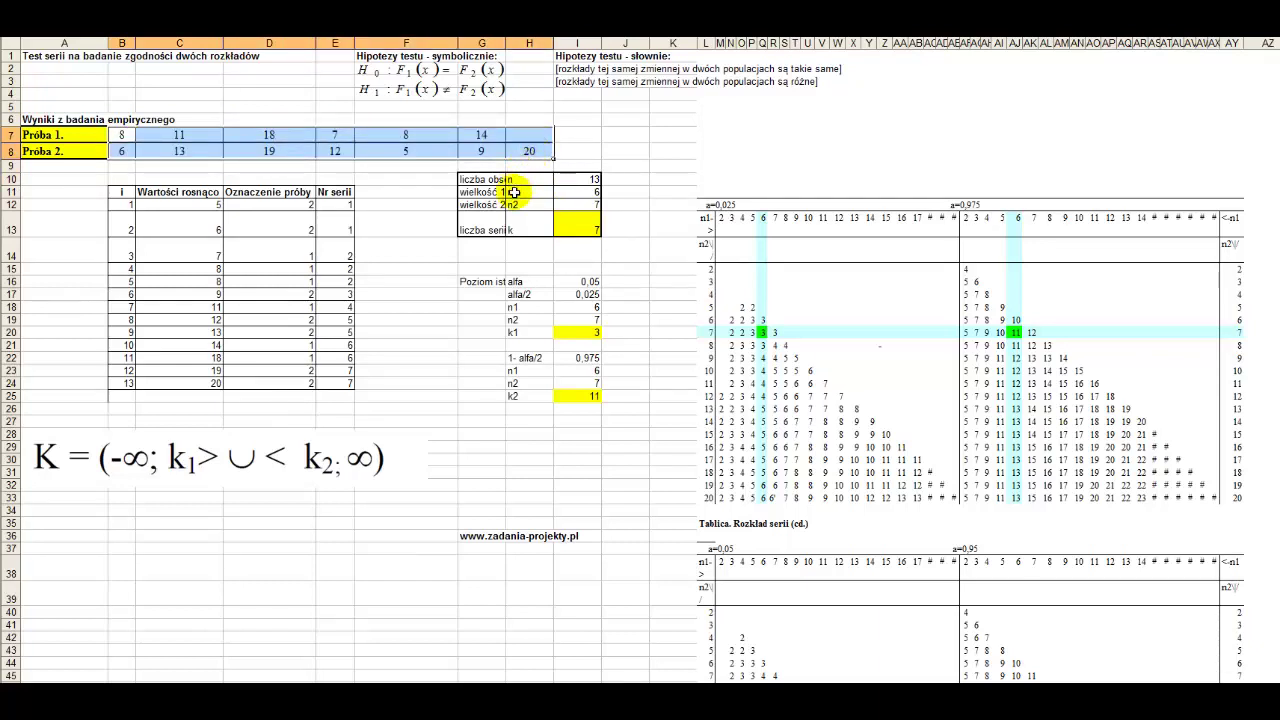
left_click(513, 192)
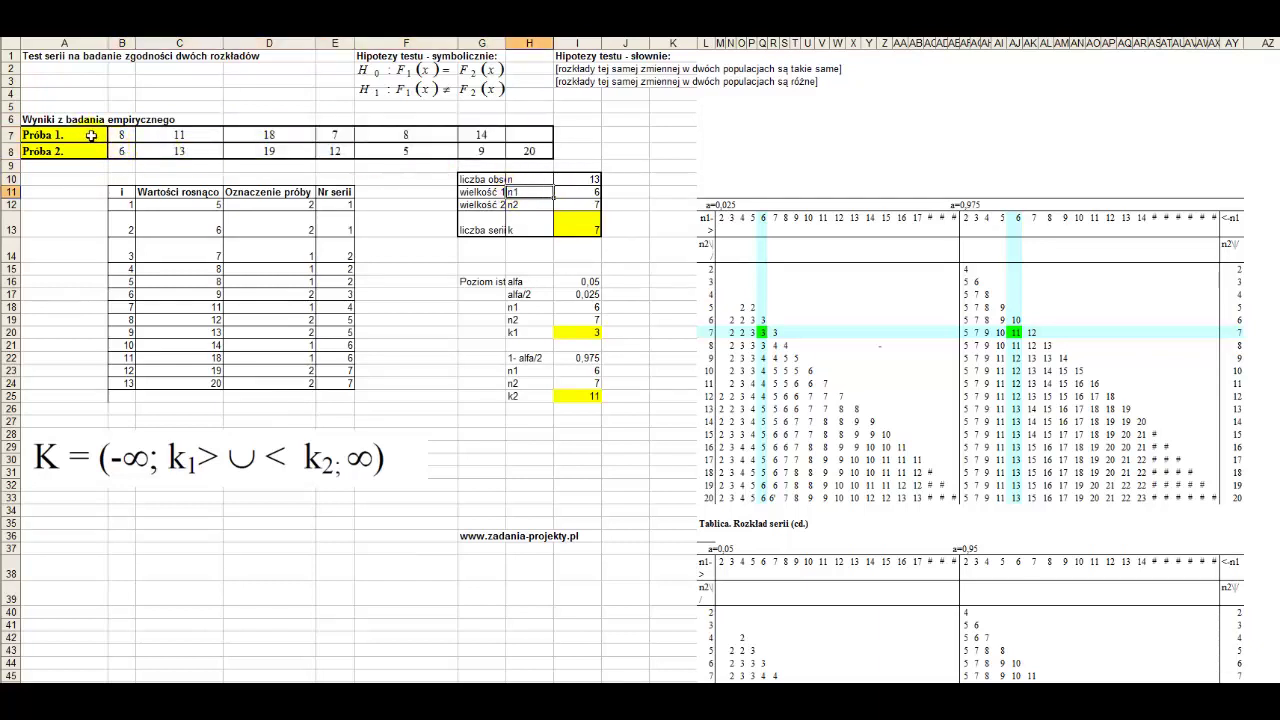
double_click(585, 191)
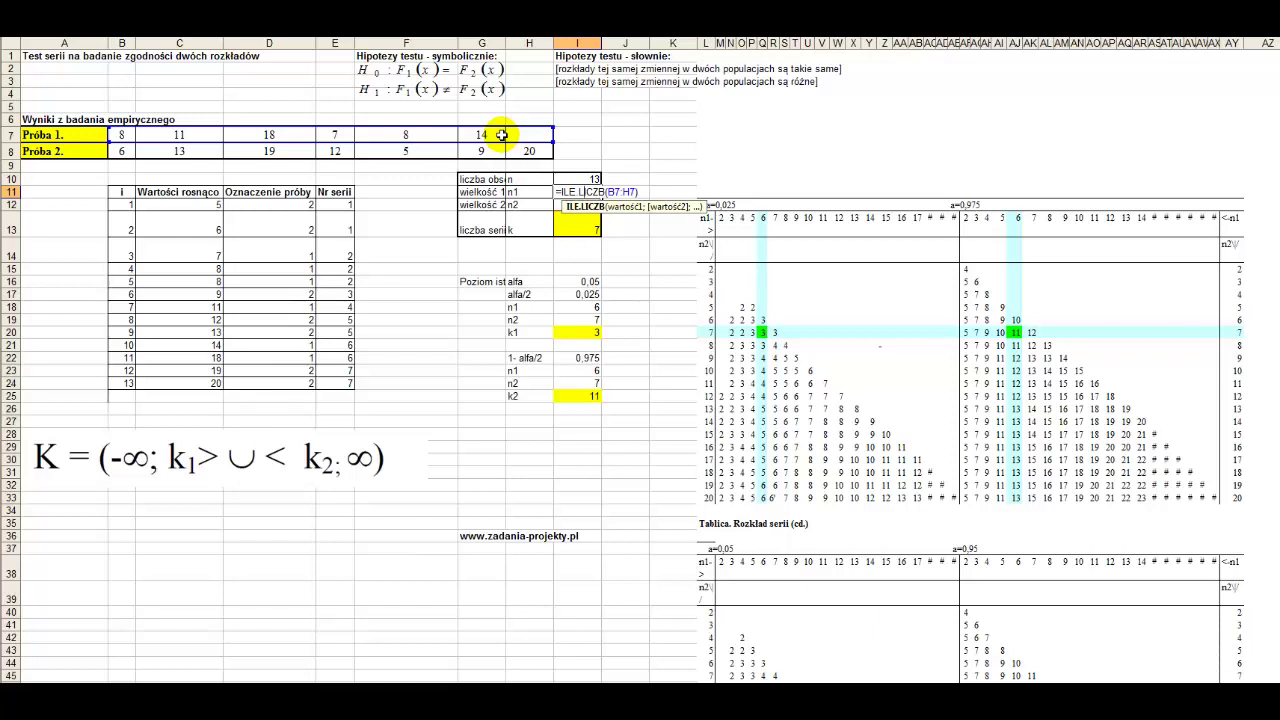
key("Return")
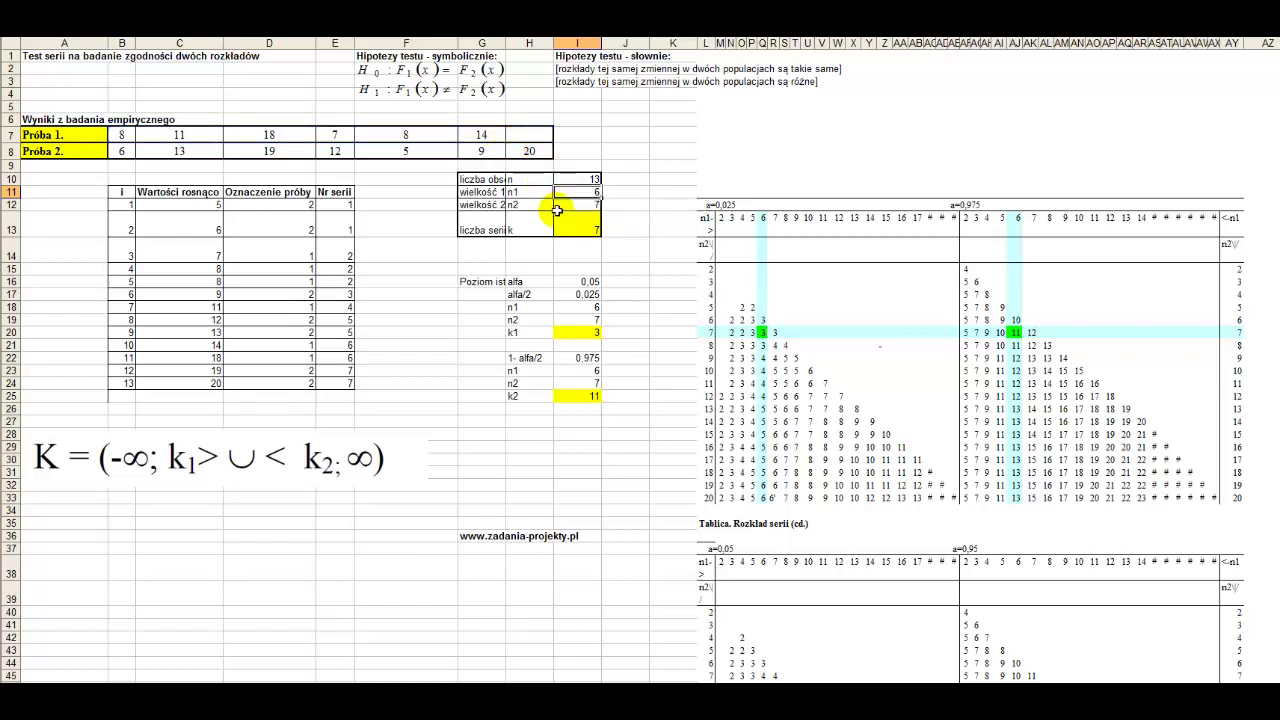
double_click(565, 205)
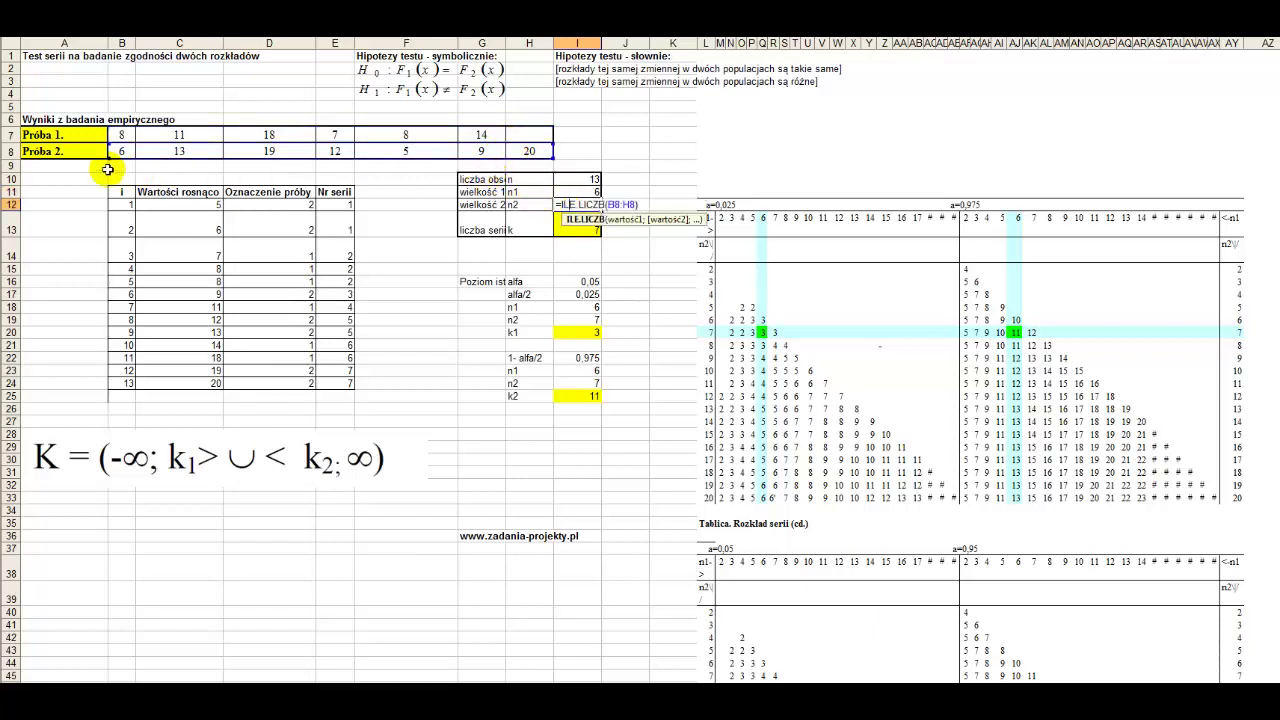
key("Return")
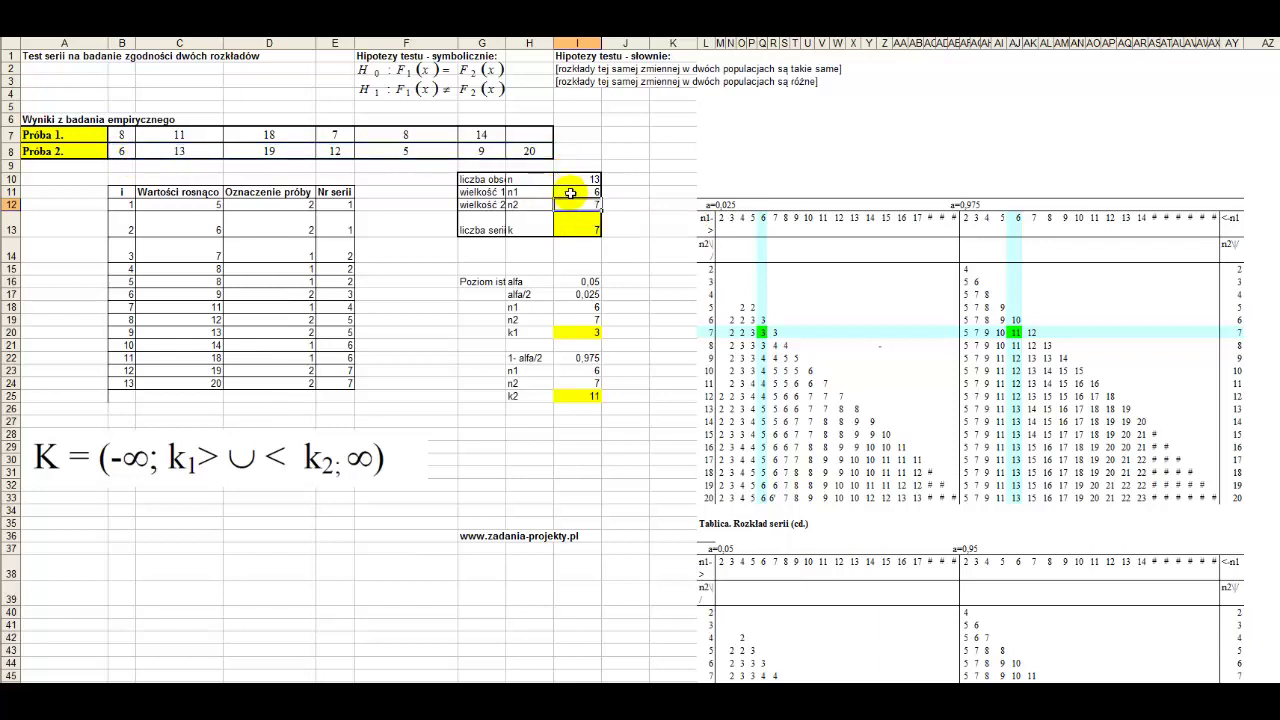
Inspect the formula giving the number of runs k = 7 from the run-number column
left_click(570, 193)
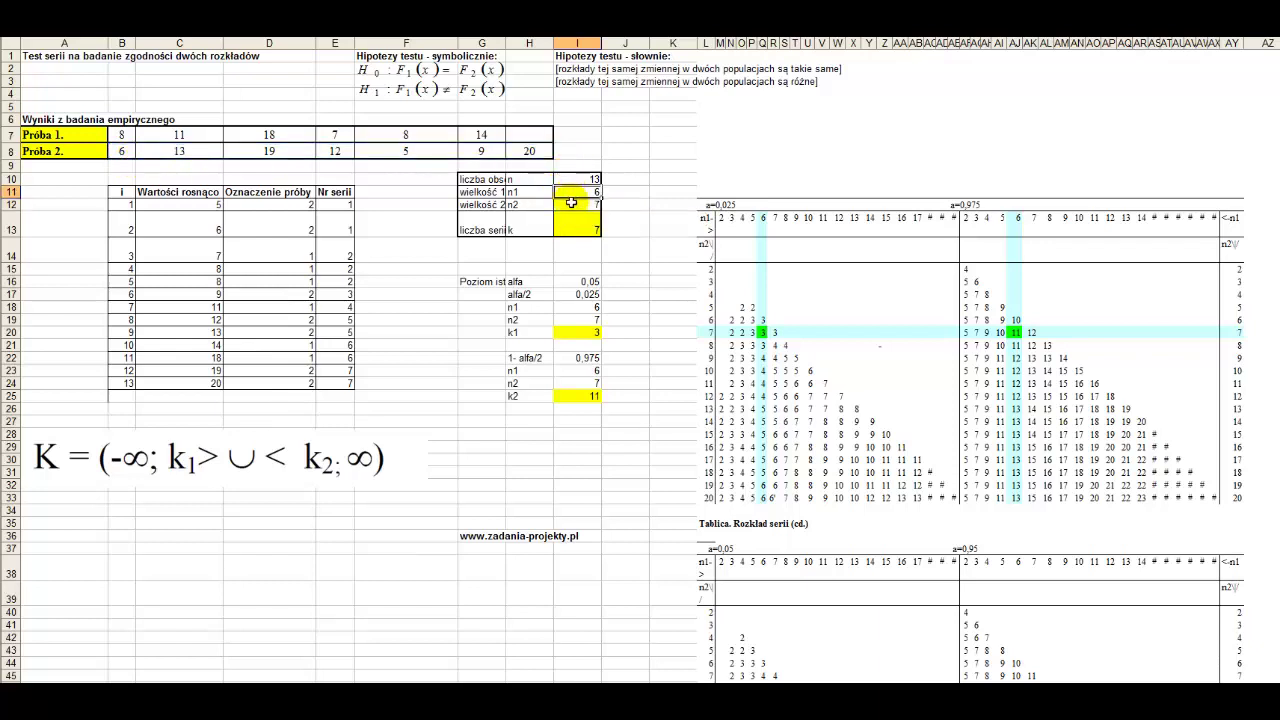
left_click(569, 205)
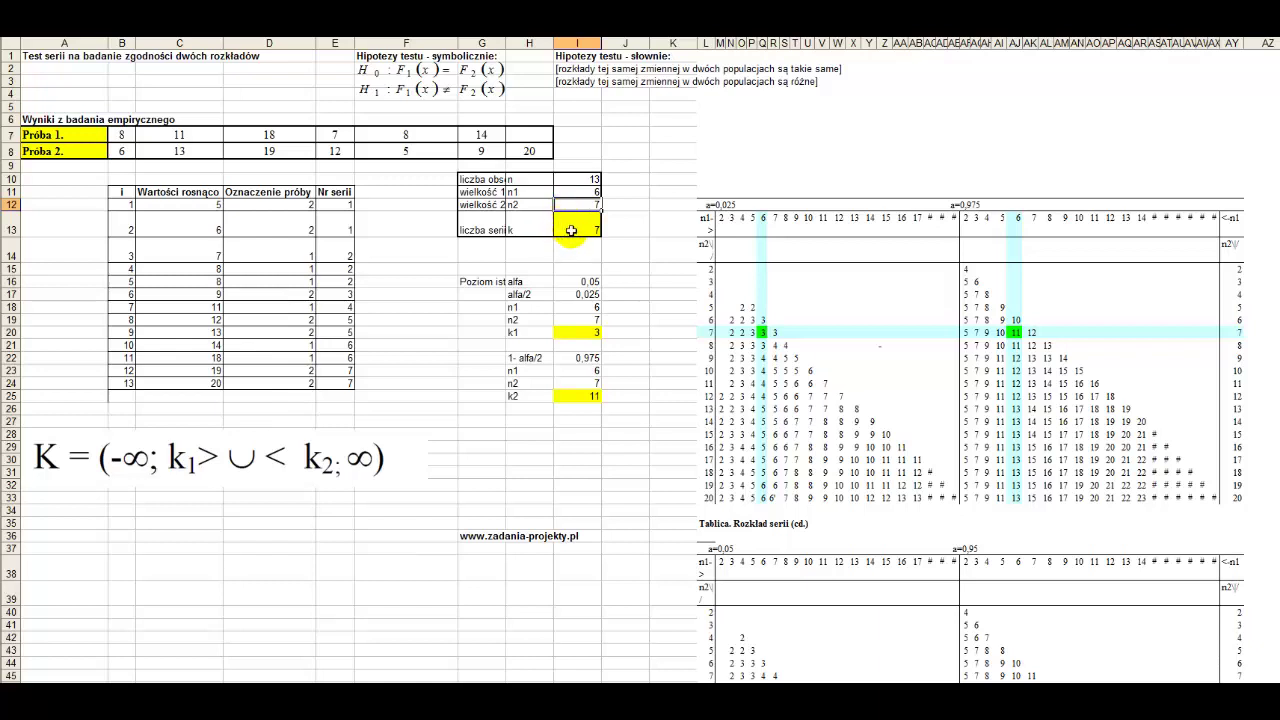
left_click(567, 229)
left_click_drag(336, 205, 333, 383)
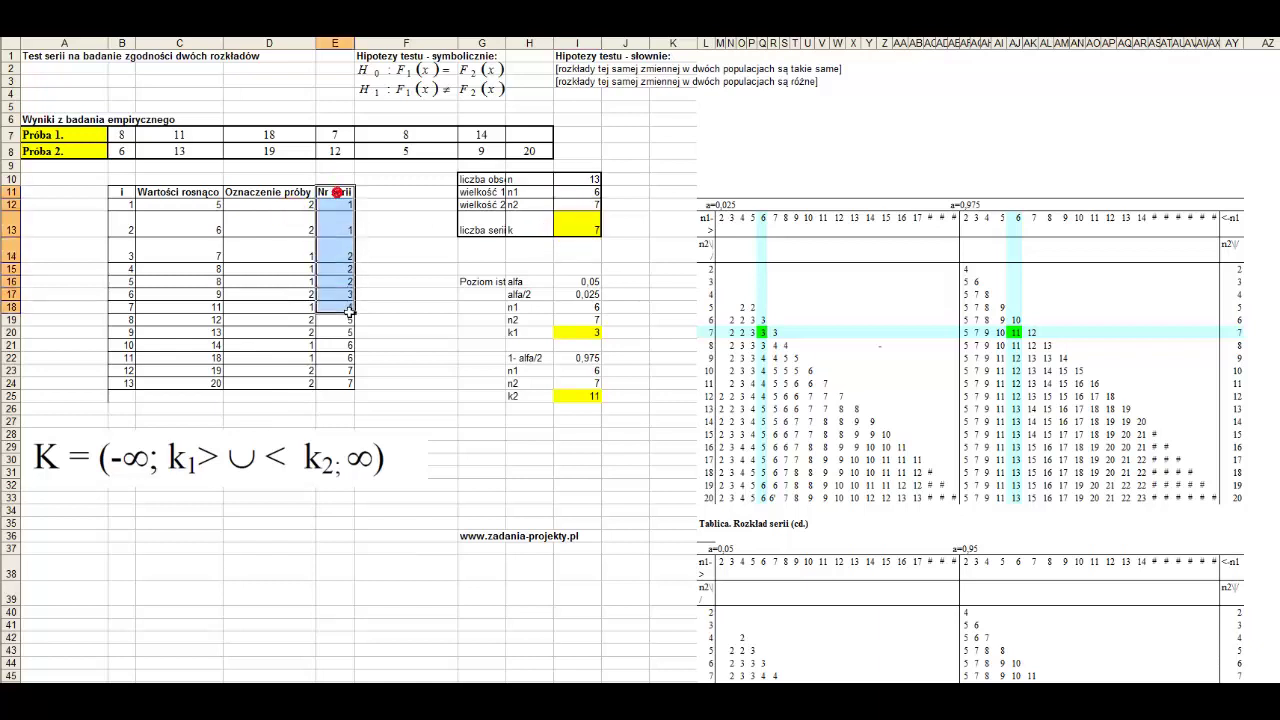
left_click(333, 383)
left_click(333, 383)
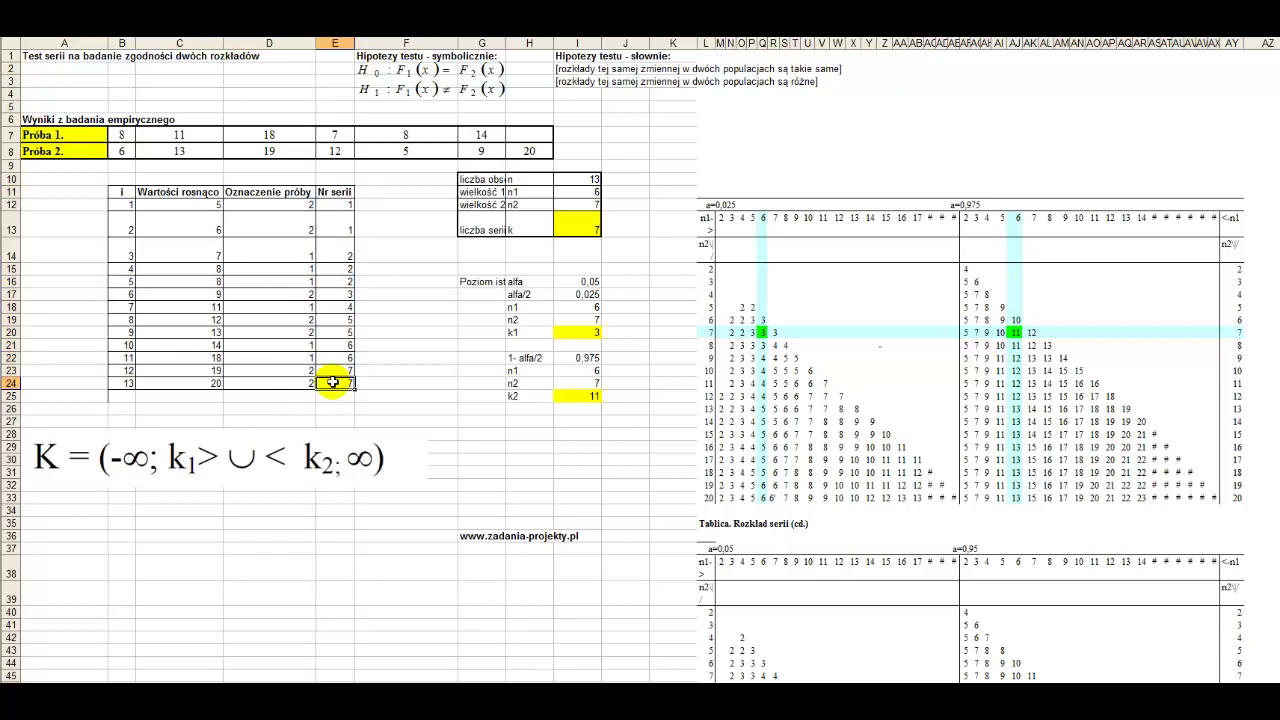
double_click(572, 216)
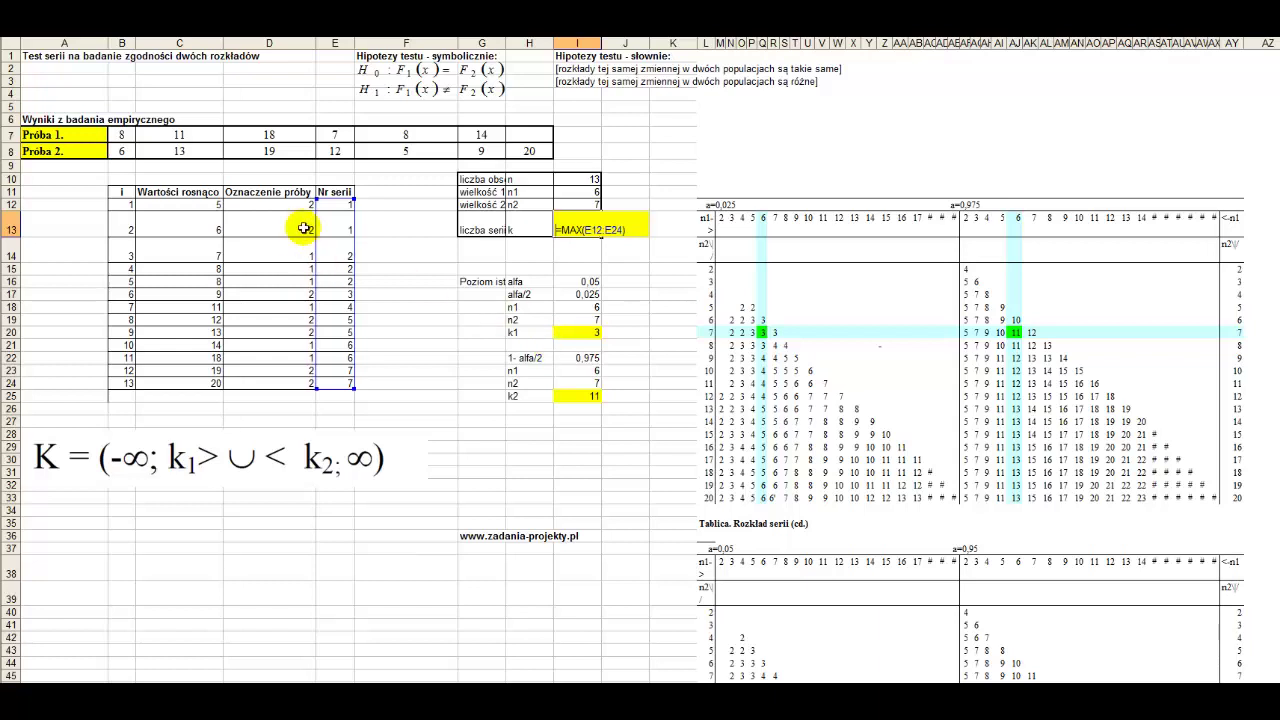
left_click_drag(345, 386, 346, 392)
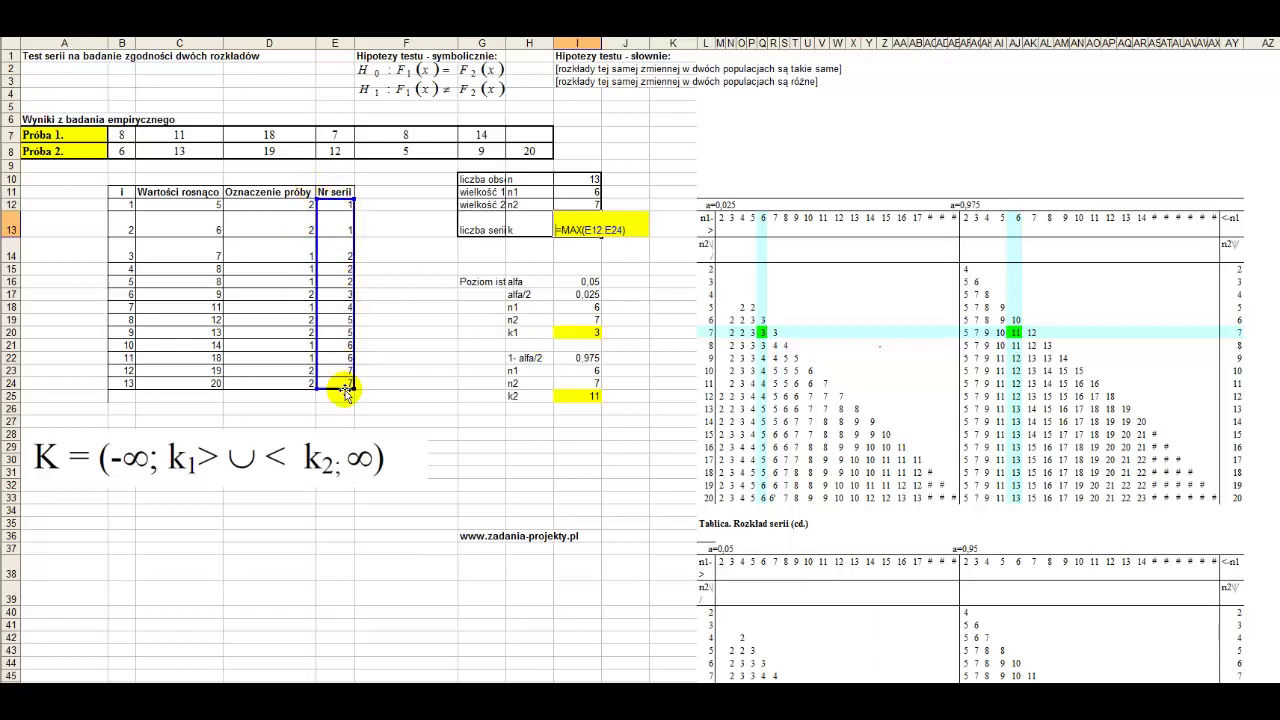
key("Return")
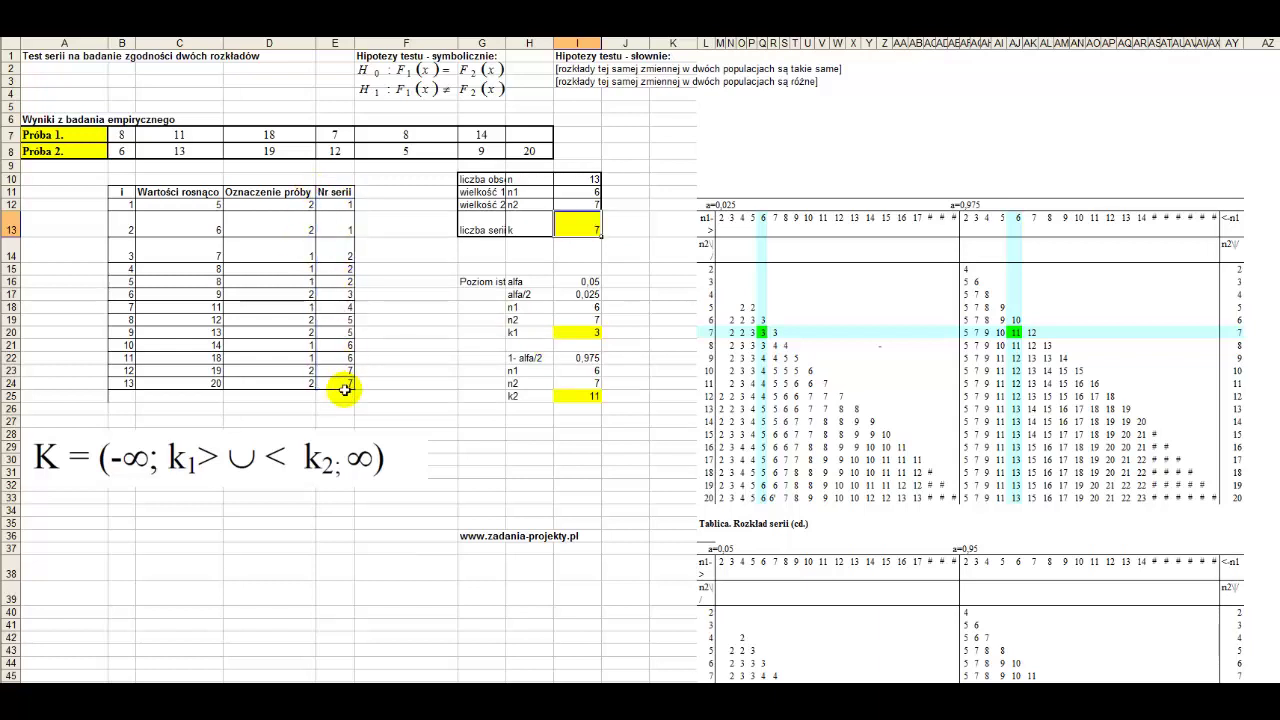
left_click(574, 216)
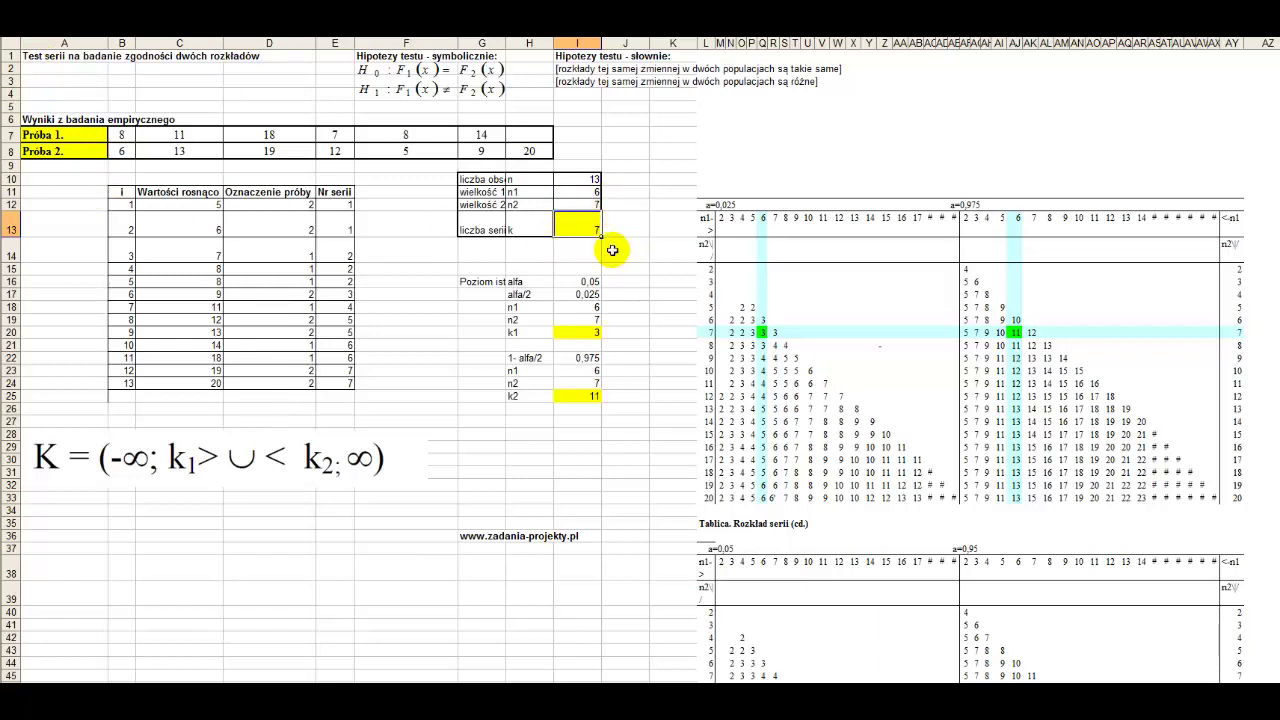
Review the significance level 0,05 and critical values k1 = 3 and k2 = 11
left_click(476, 281)
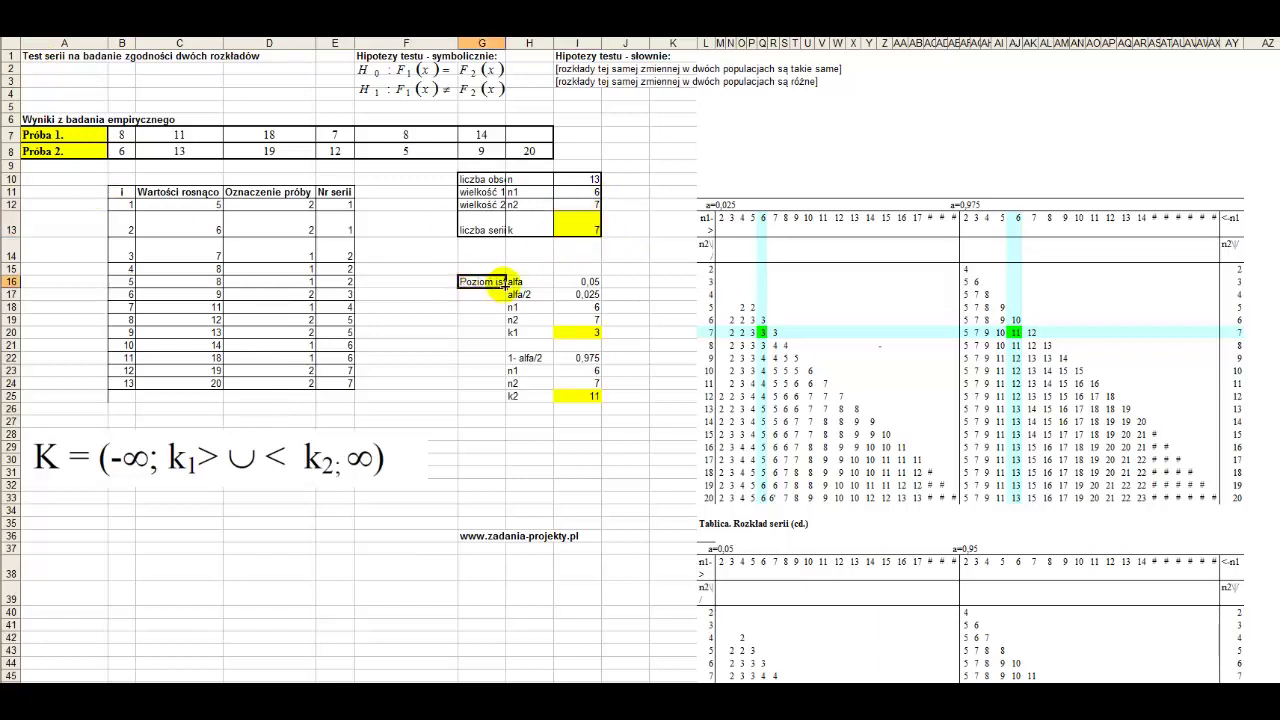
double_click(494, 283)
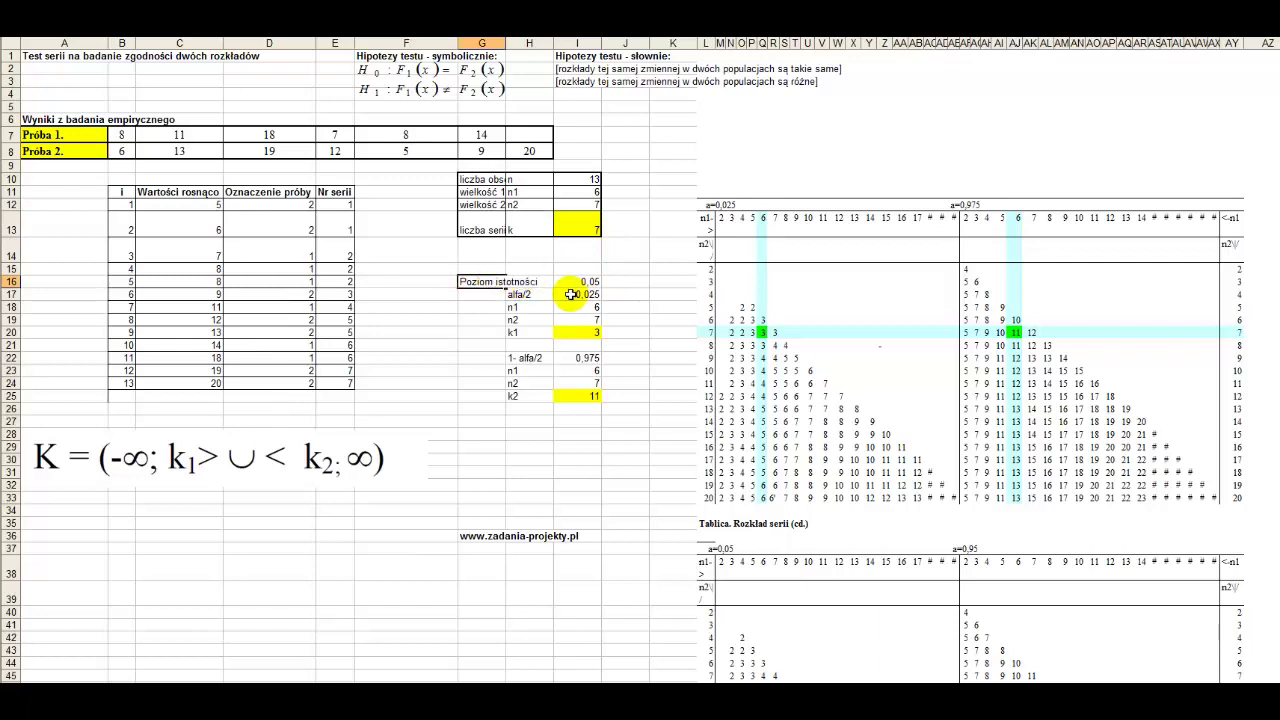
left_click(531, 281)
type("alfa")
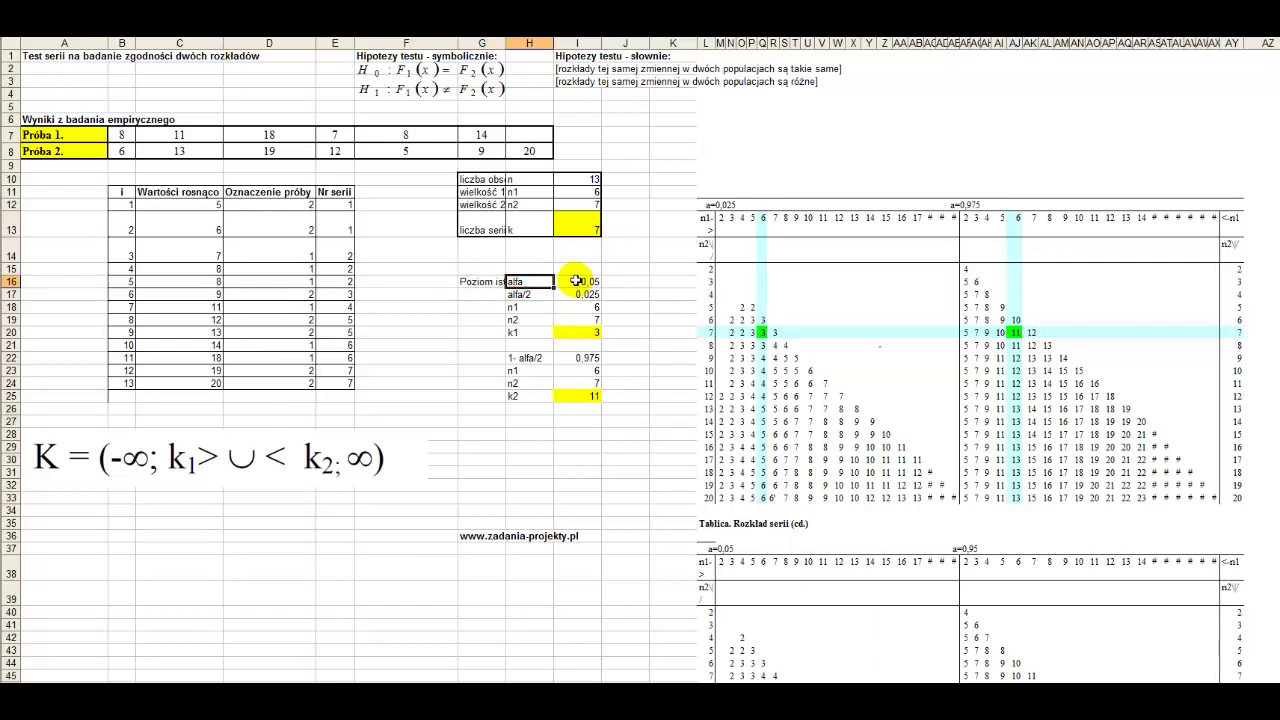
left_click(576, 281)
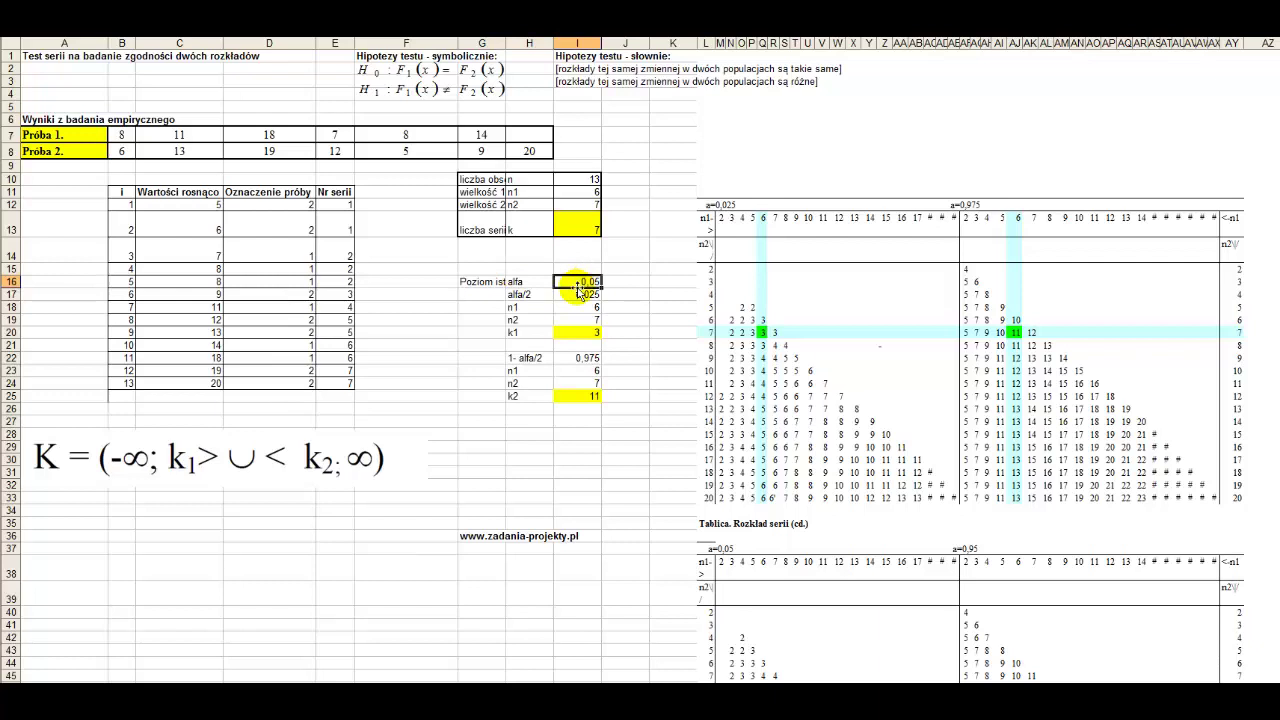
left_click(580, 332)
left_click(566, 397)
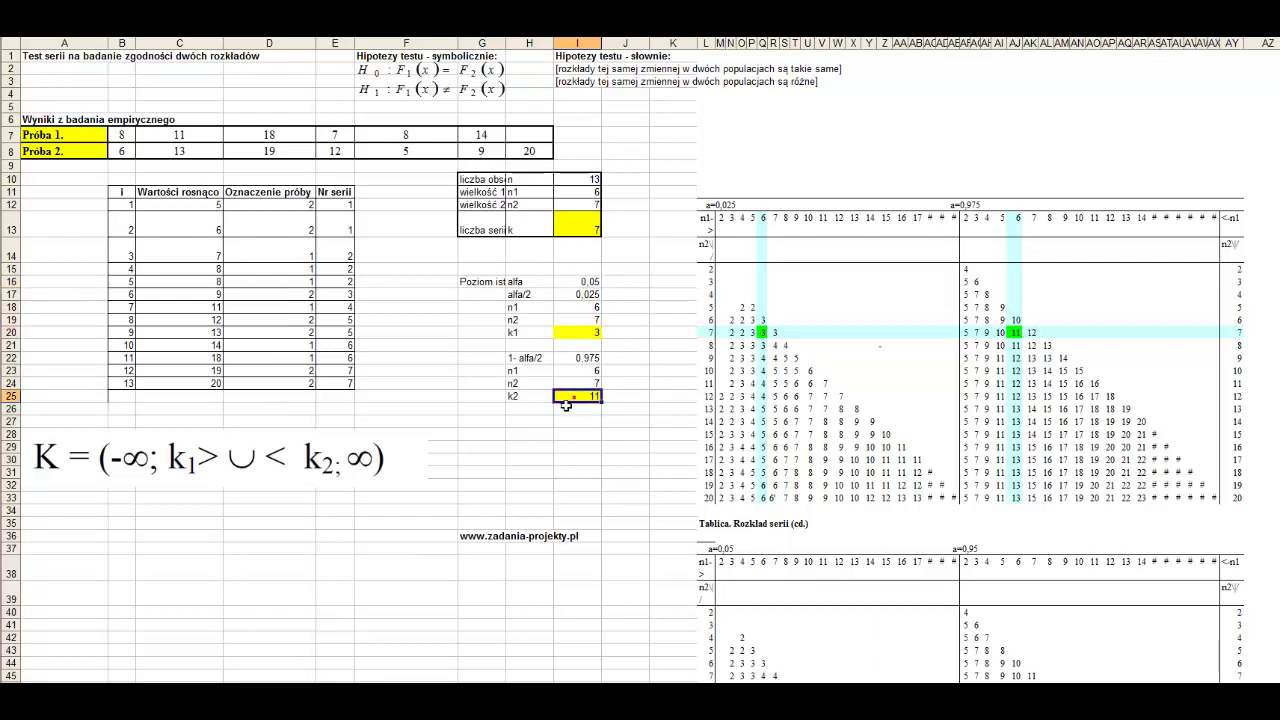
Fill the n1 = 6 and n2 = 7 cells with green
left_click(586, 195)
left_click(586, 202)
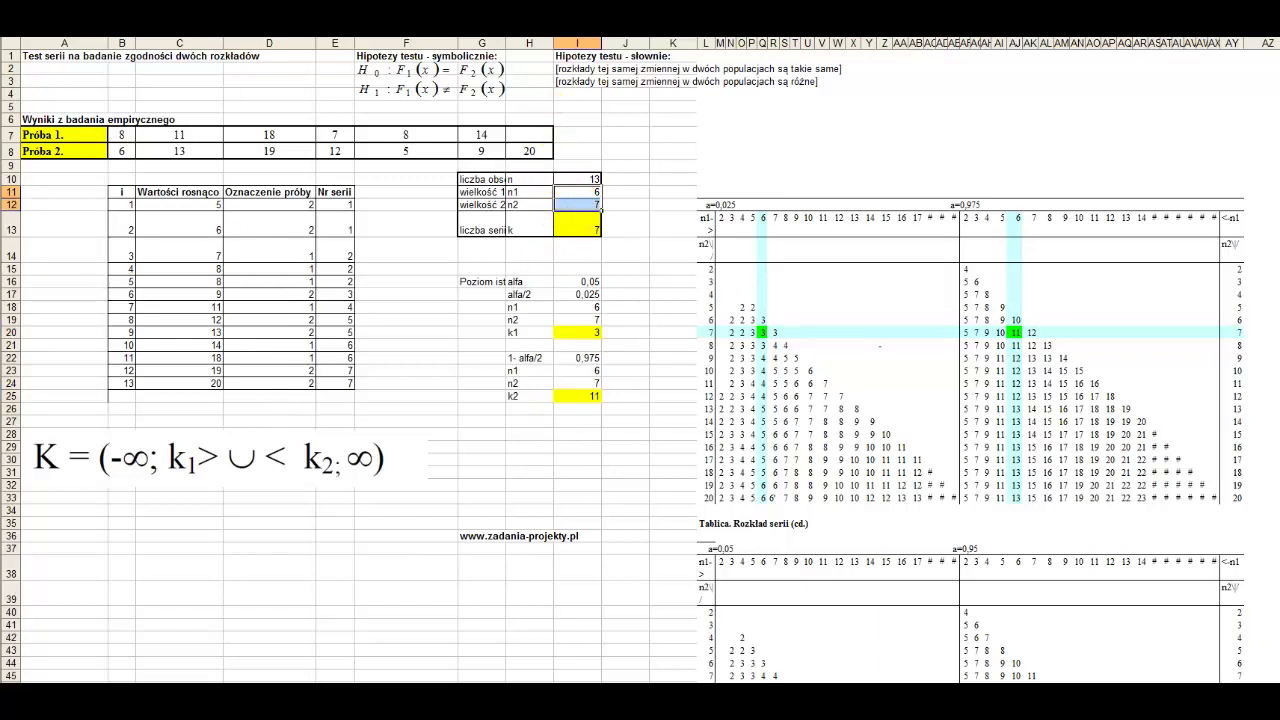
left_click(553, 289)
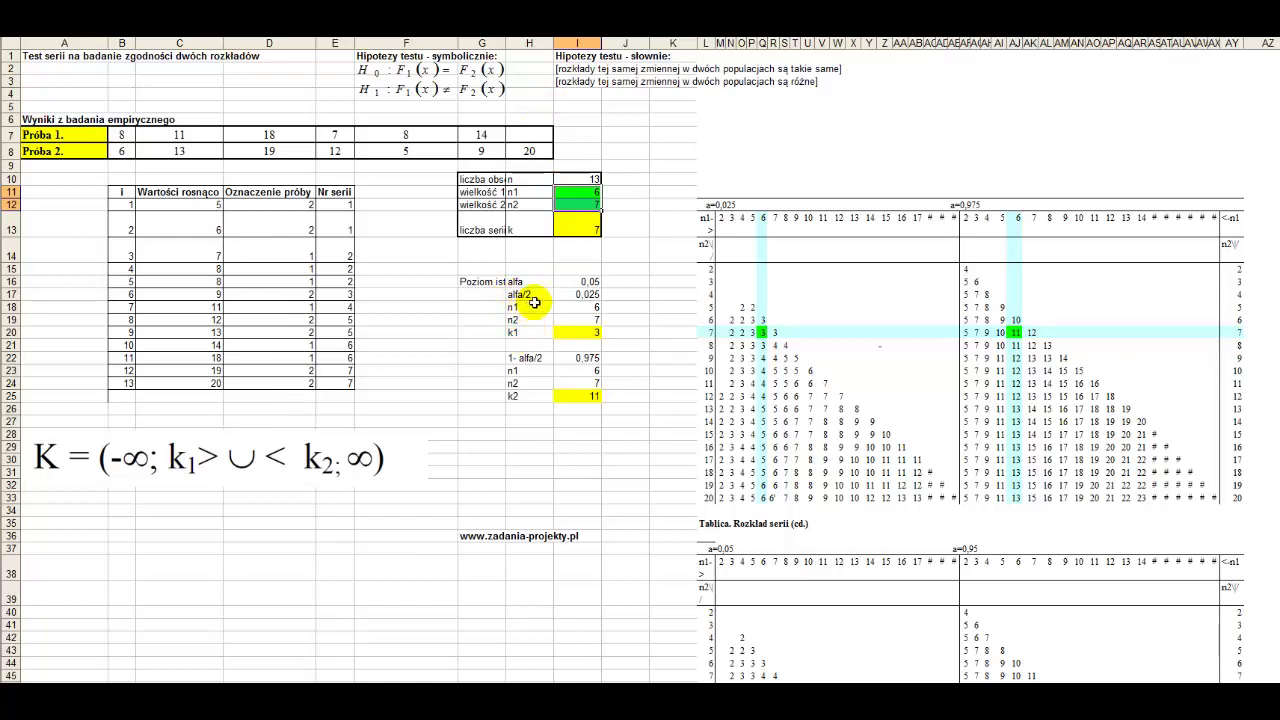
left_click(530, 294)
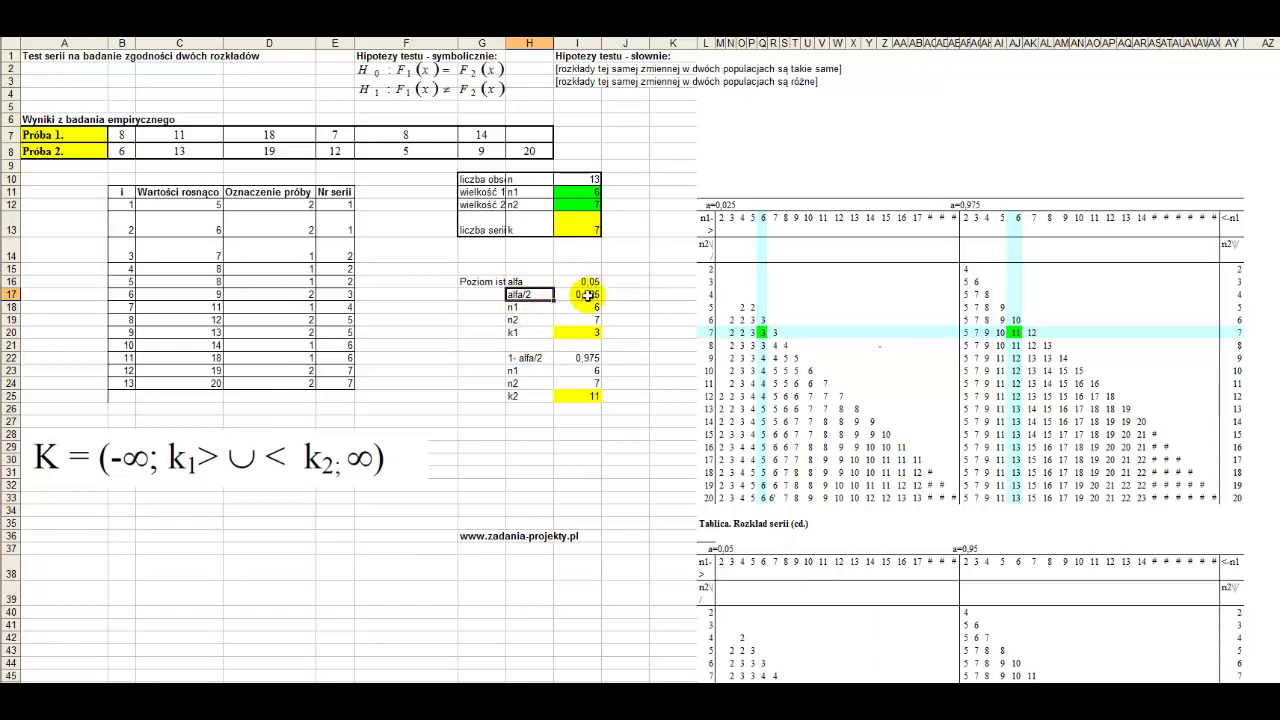
left_click(587, 294)
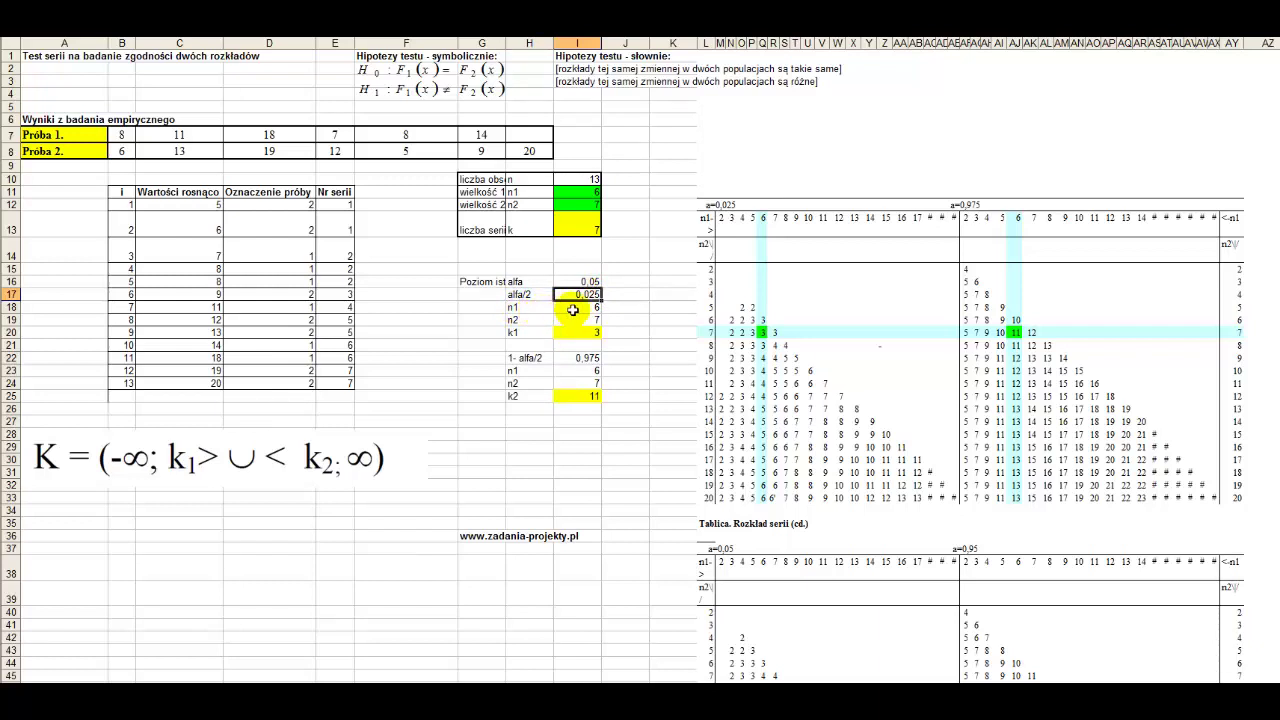
left_click(578, 320)
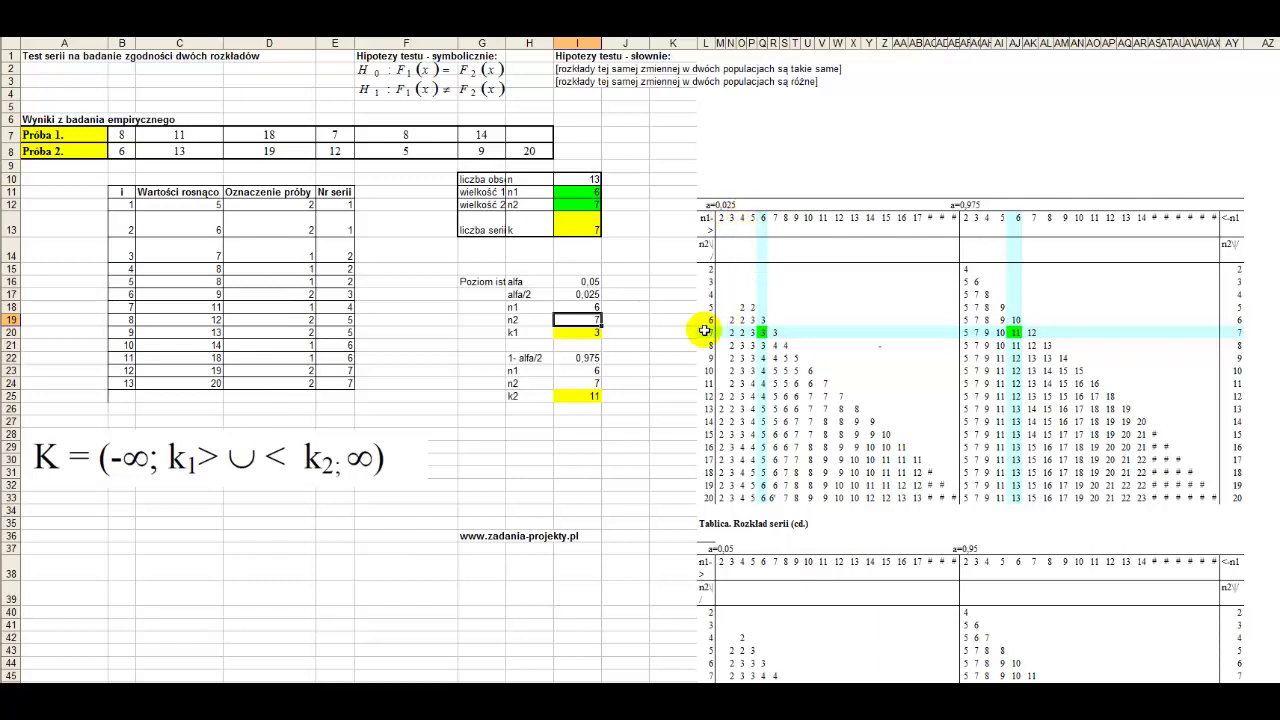
left_click_drag(704, 330, 942, 320)
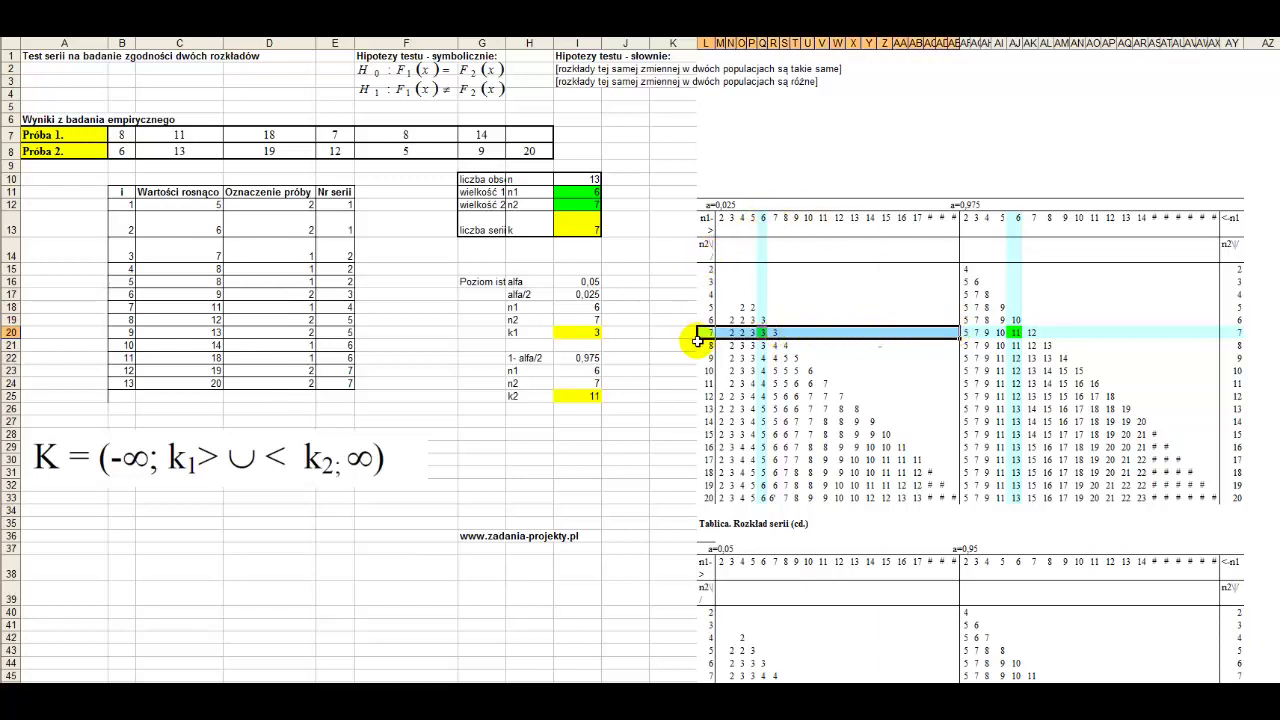
left_click(763, 220)
left_click_drag(763, 220, 763, 498)
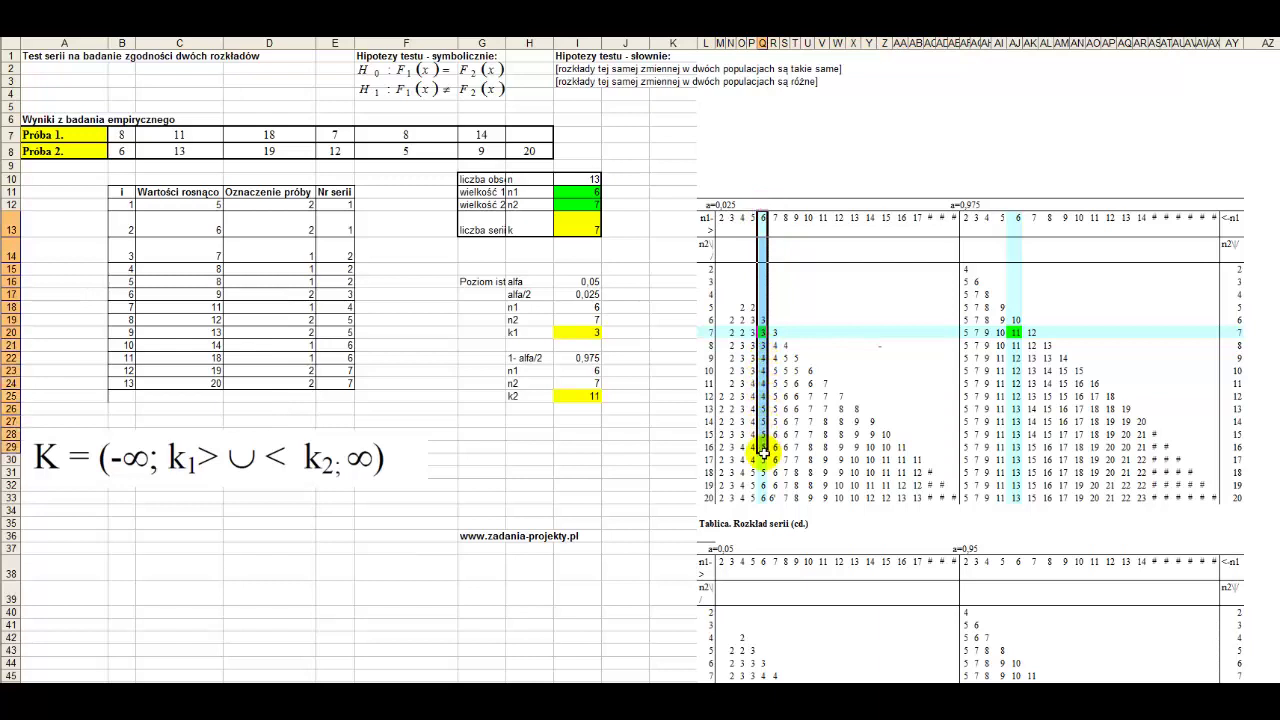
left_click(763, 331)
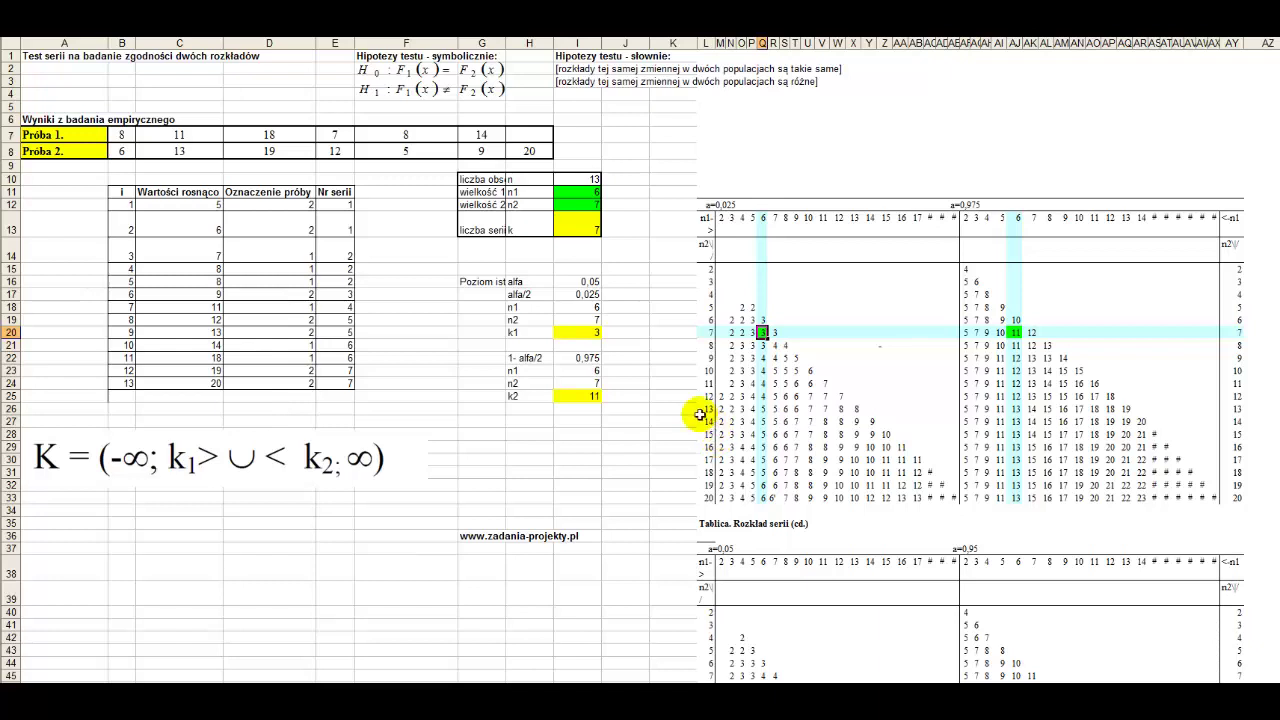
left_click(568, 332)
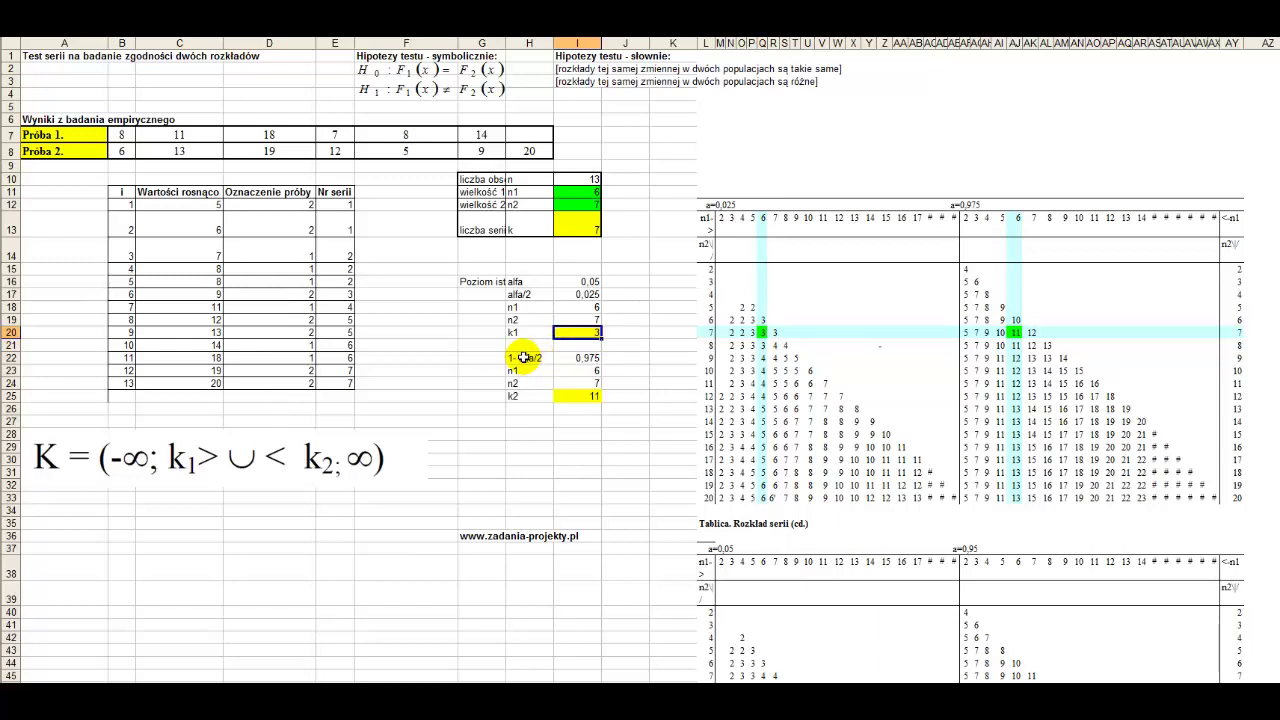
left_click(523, 357)
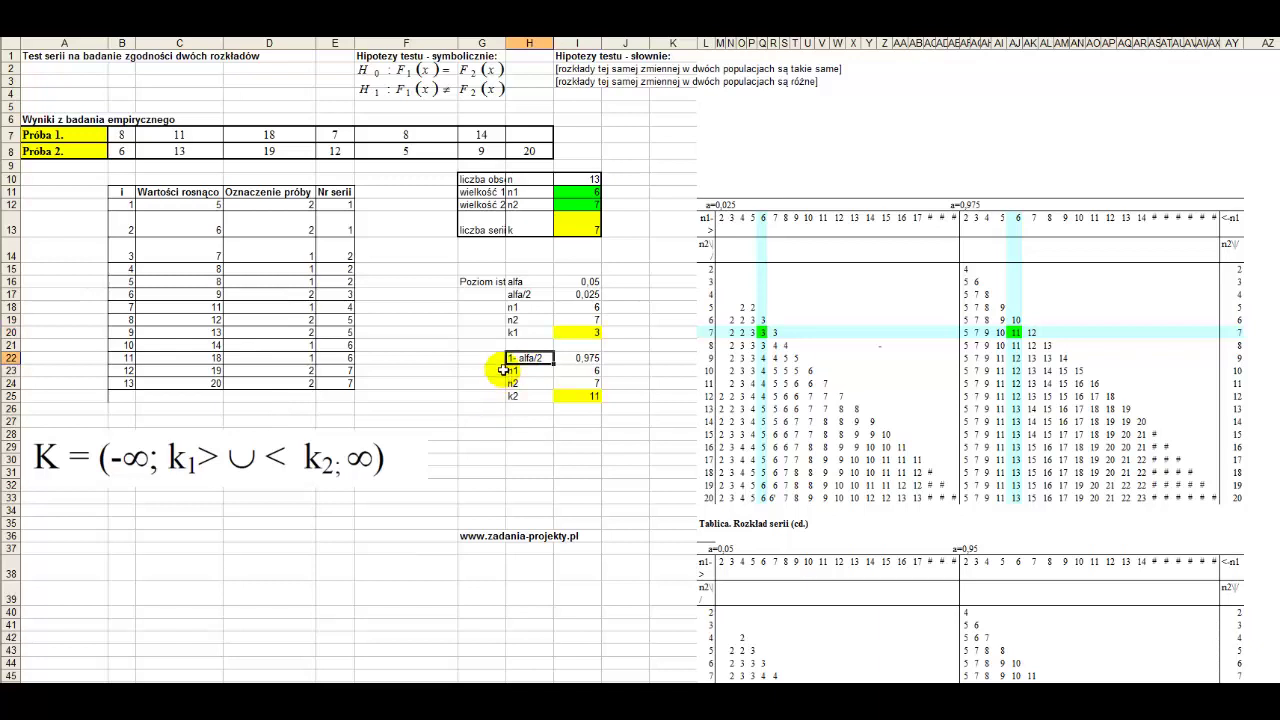
left_click(518, 294)
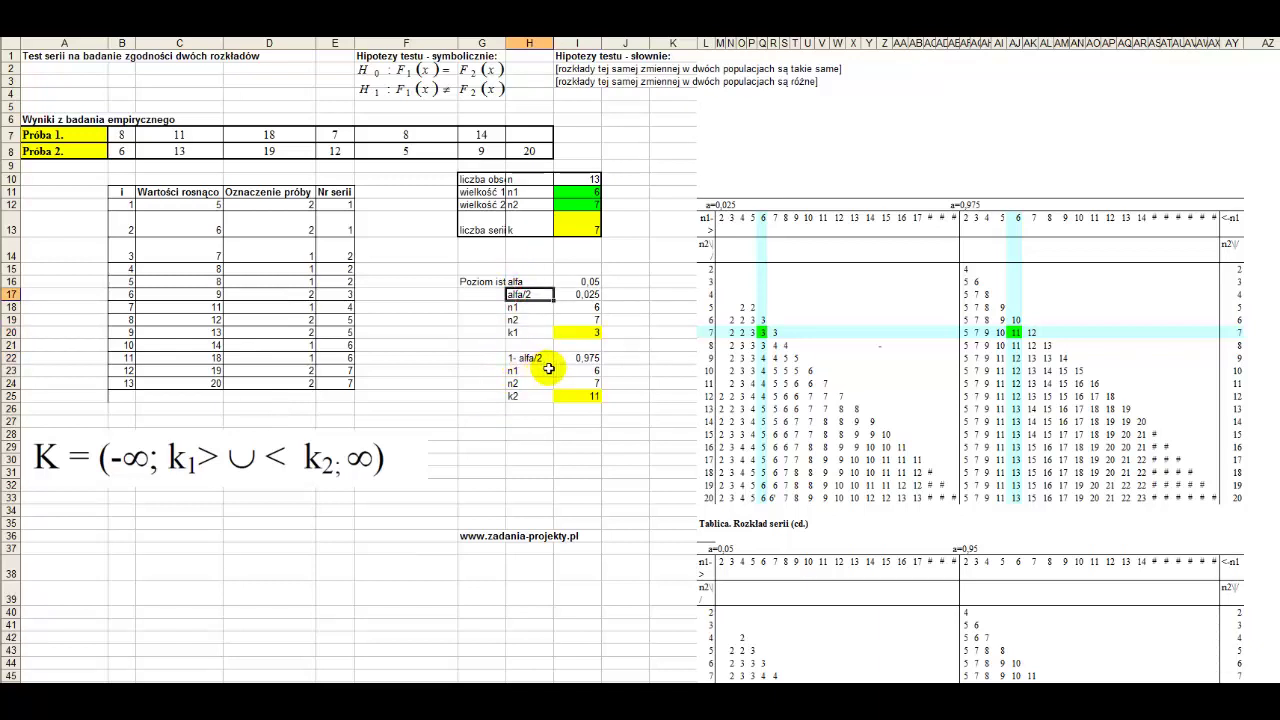
left_click(579, 295)
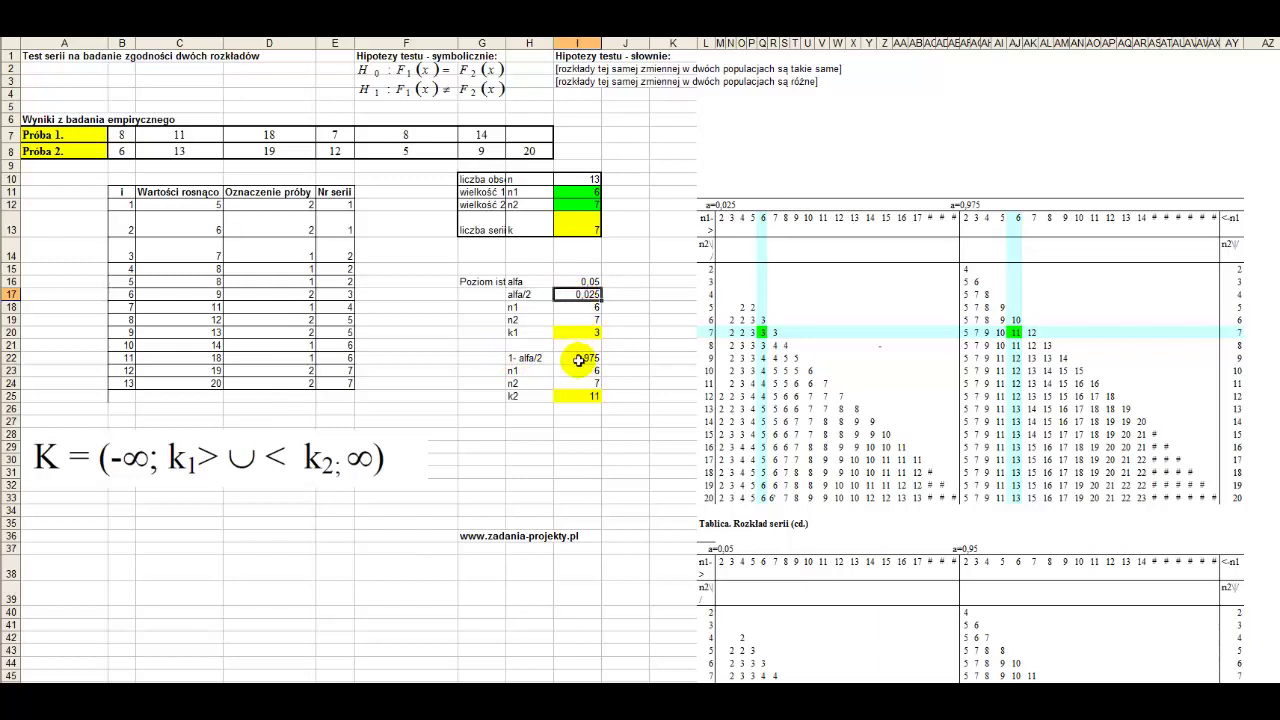
left_click(580, 357)
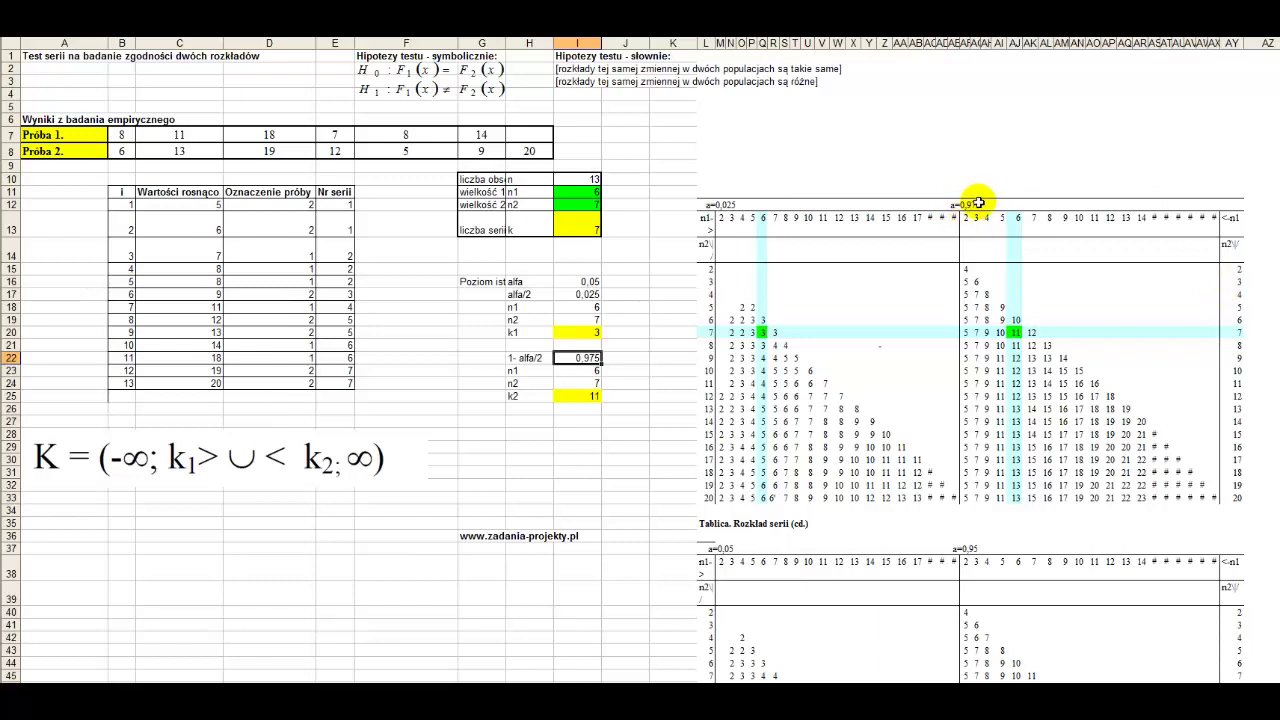
left_click(560, 372)
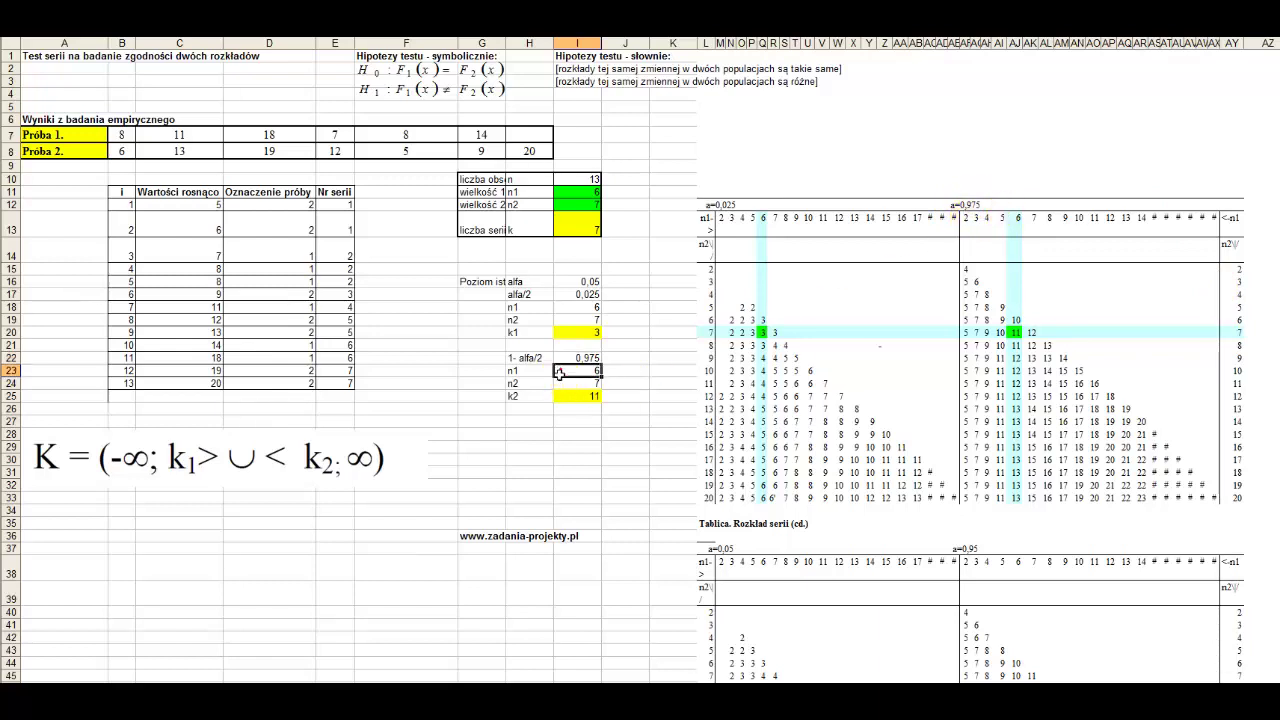
left_click_drag(560, 372, 542, 378)
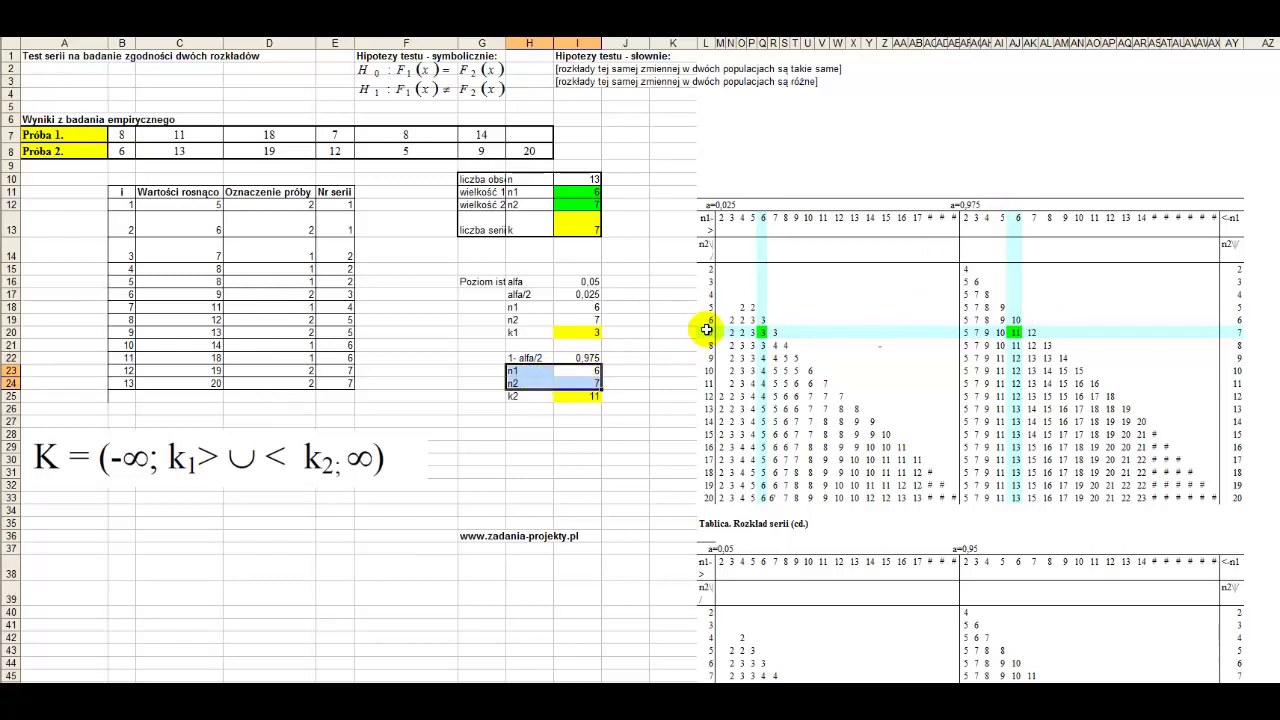
left_click_drag(706, 330, 1256, 332)
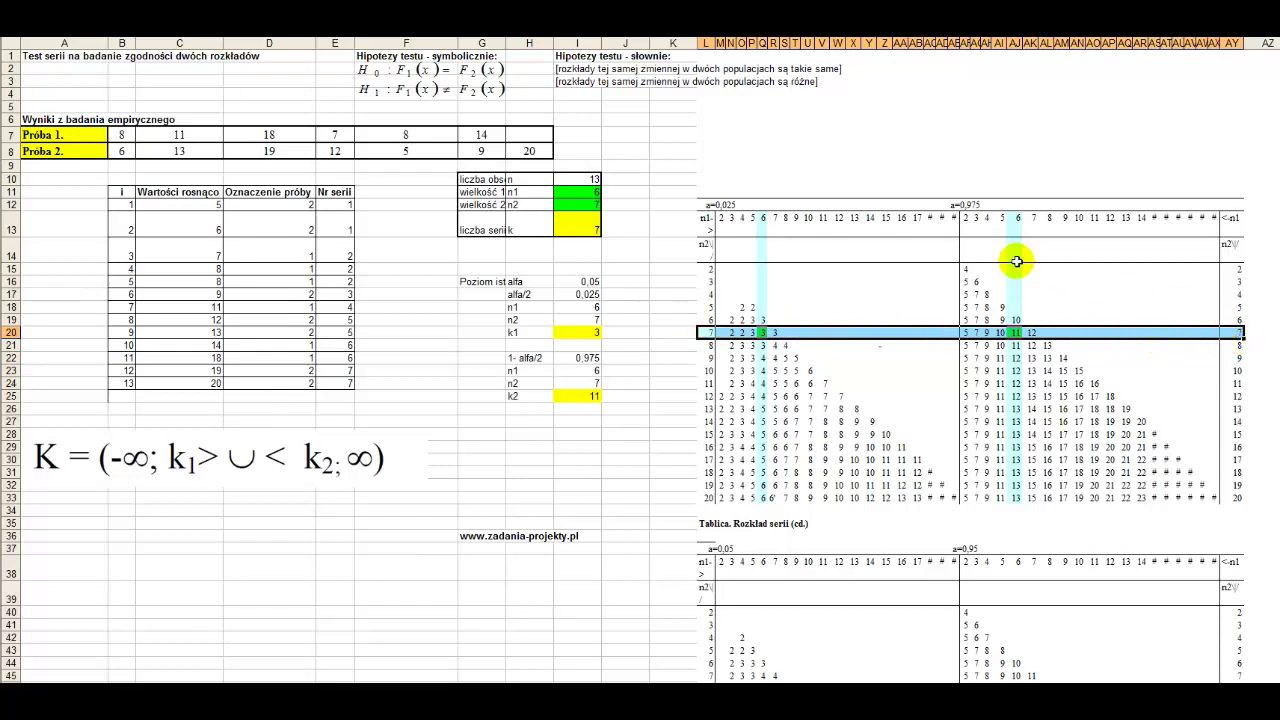
left_click_drag(1016, 214, 1016, 497)
left_click(1016, 332)
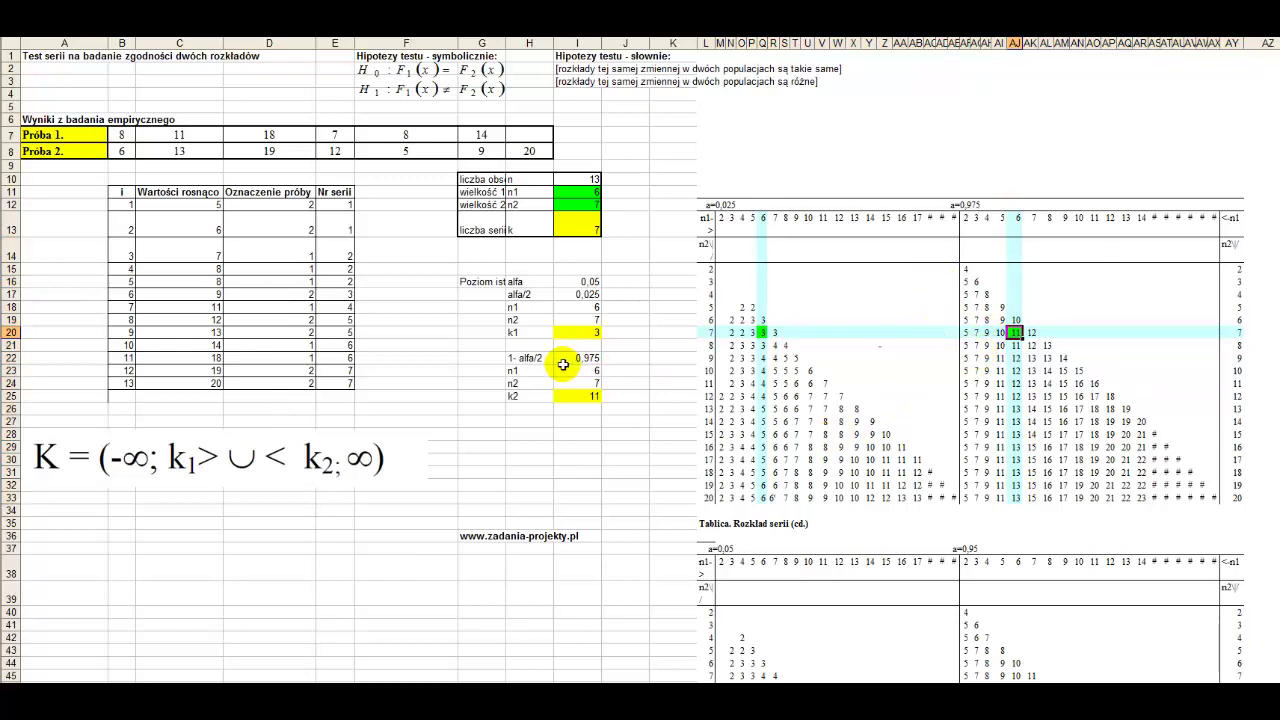
left_click(560, 332)
left_click(569, 395)
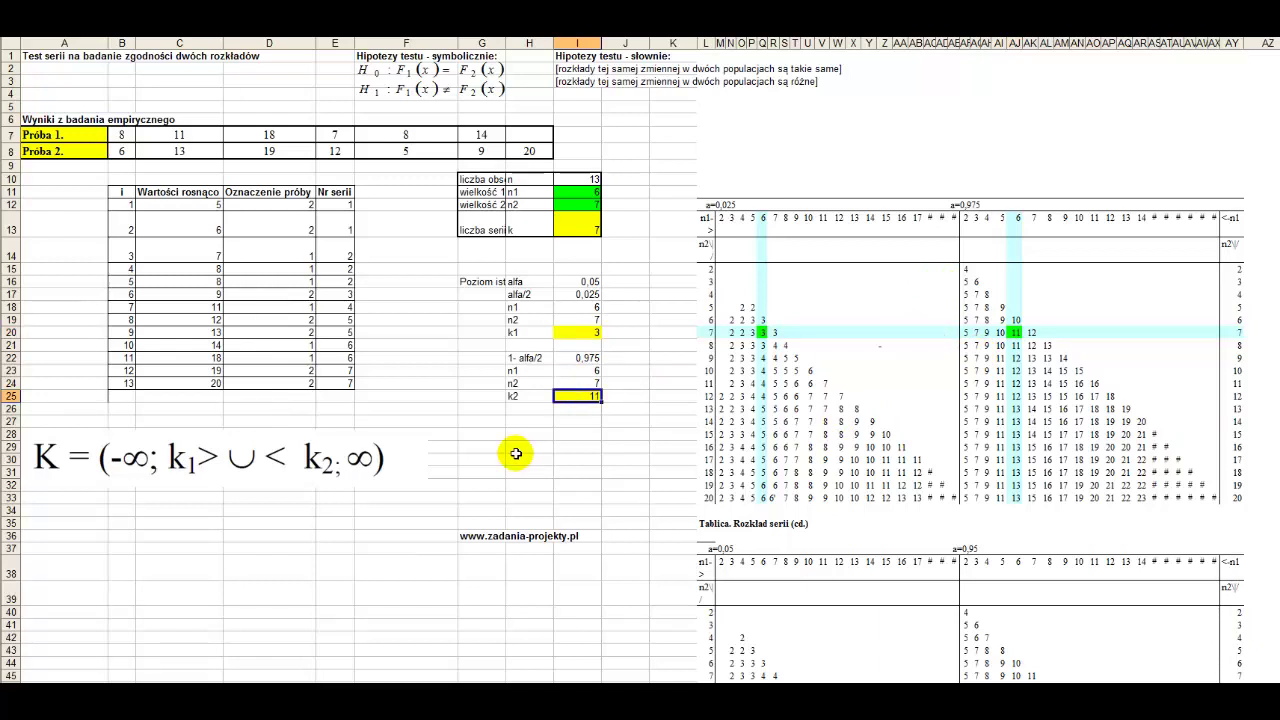
left_click(572, 223)
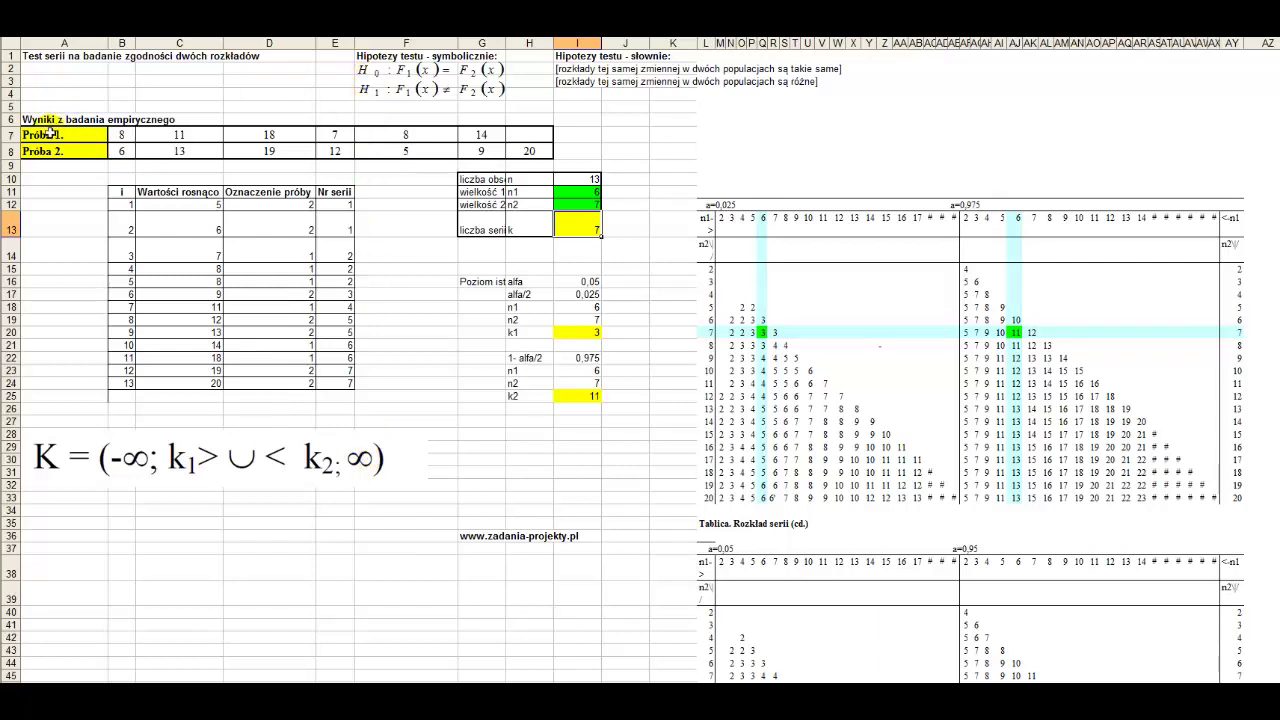
left_click_drag(47, 135, 47, 151)
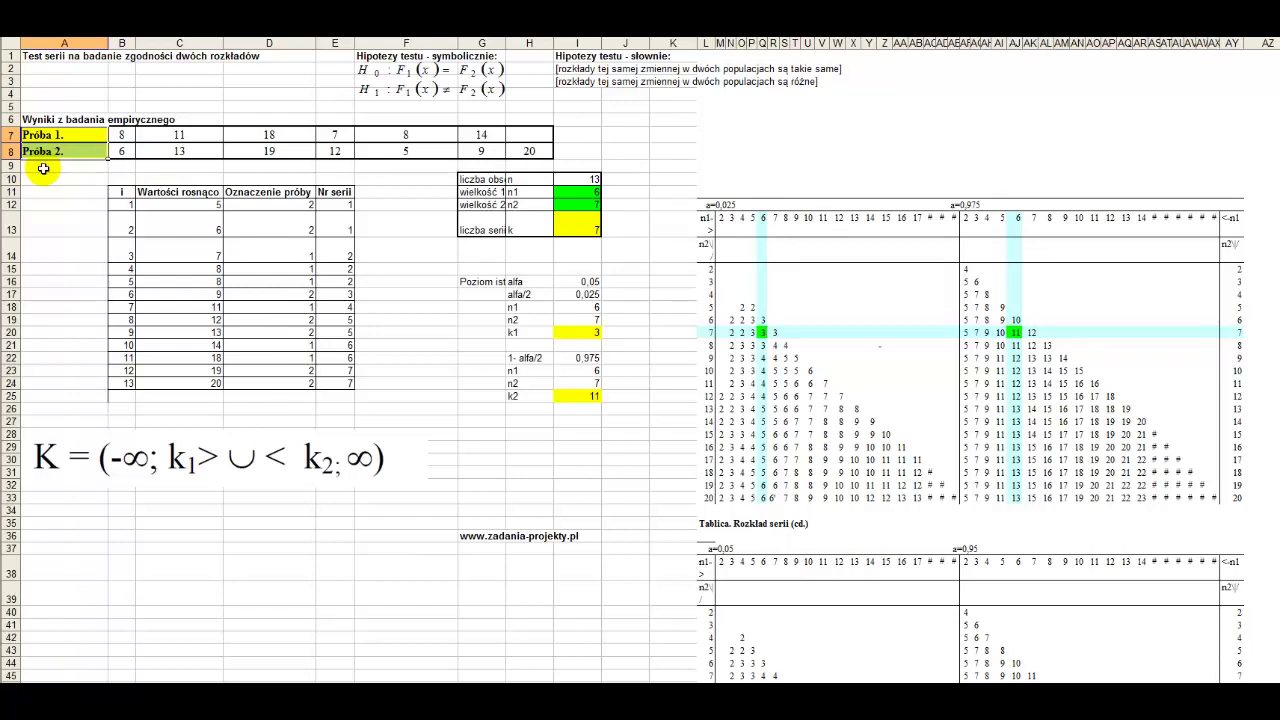
left_click(575, 229)
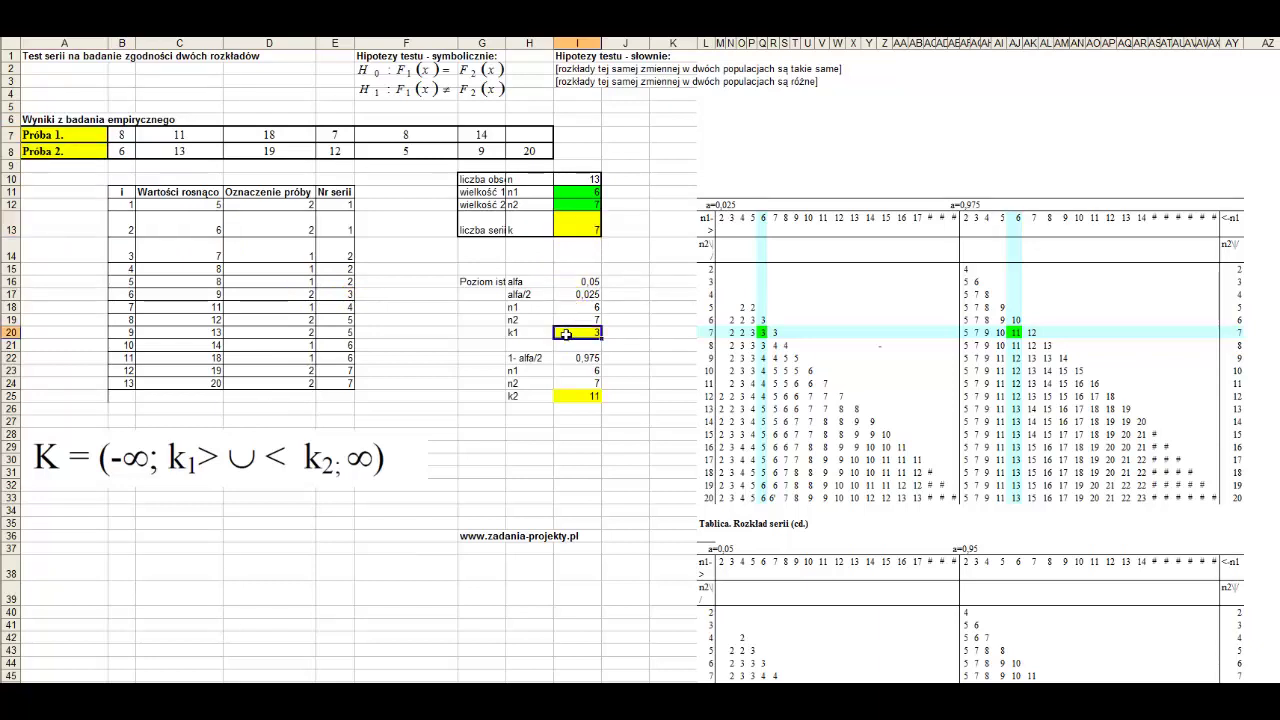
left_click(565, 396)
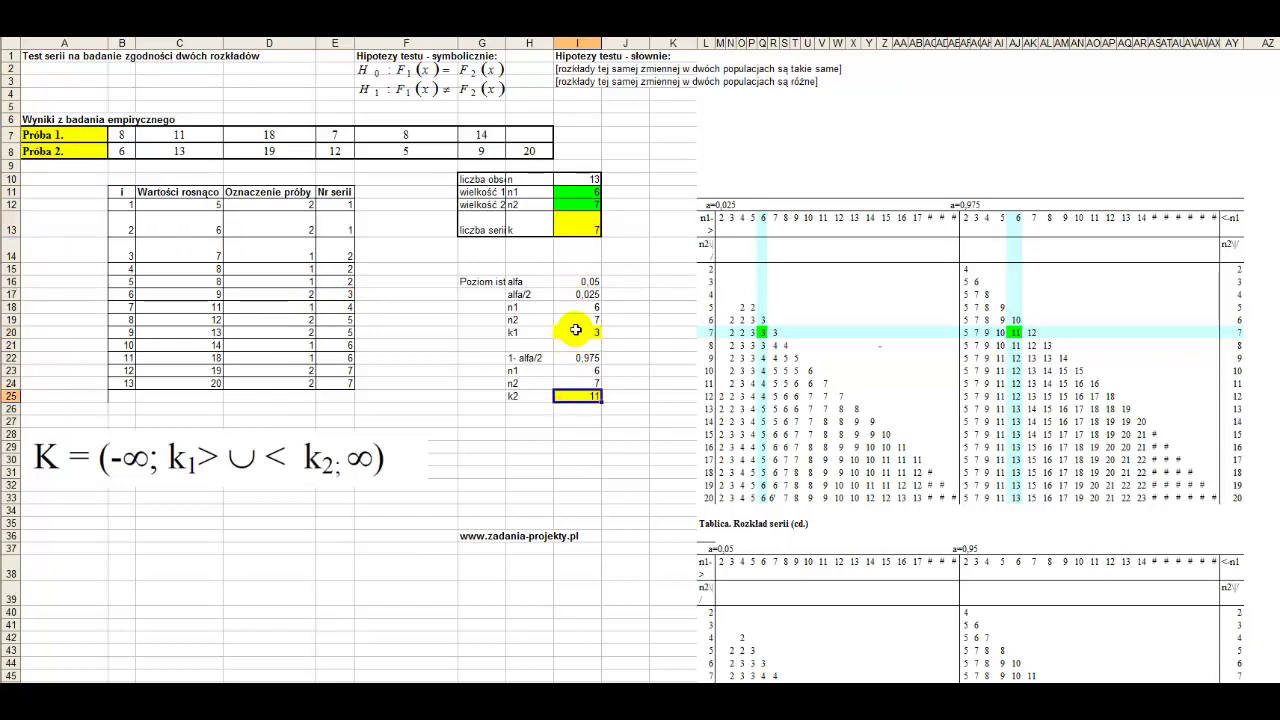
left_click(557, 405)
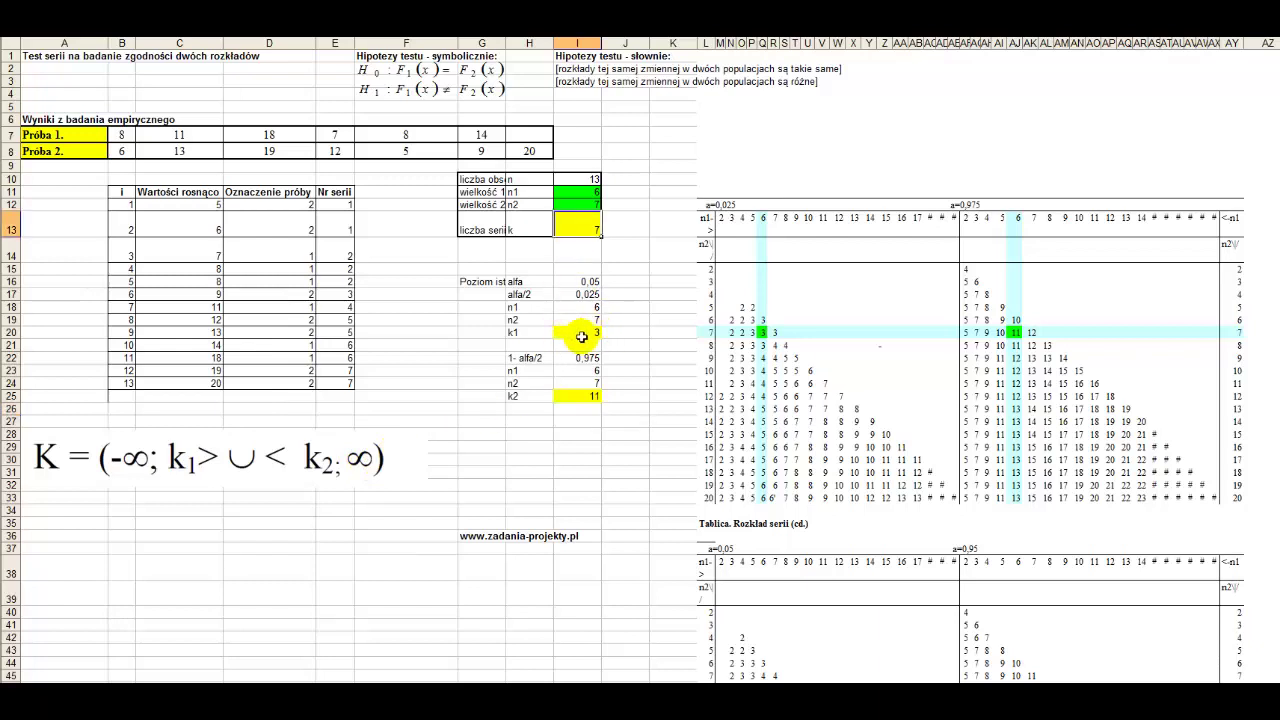
left_click(572, 400)
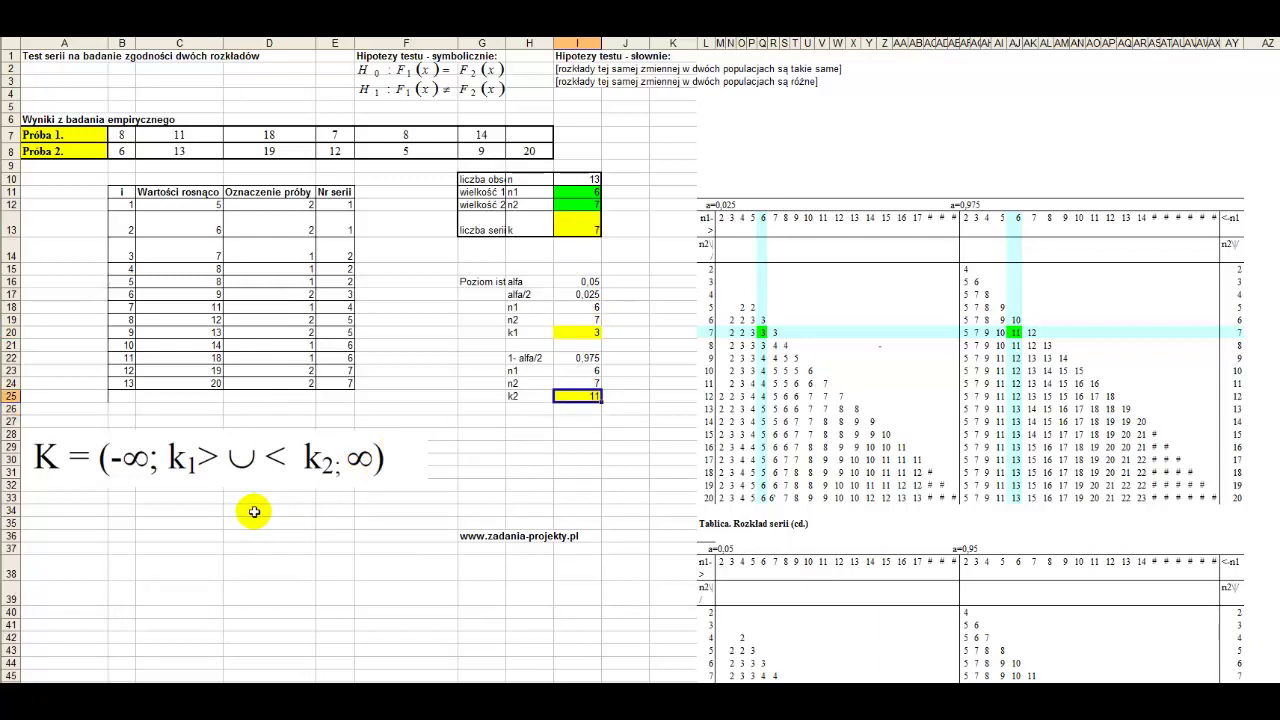